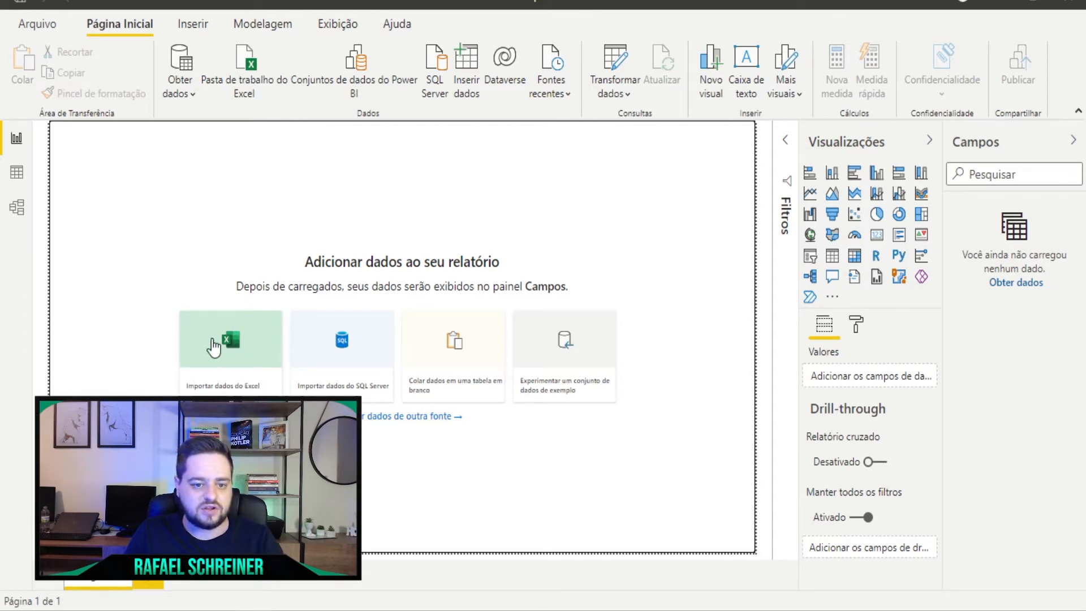
Load the Report sheet from the bdVendas Excel workbook in Downloads into the report
left_click(233, 363)
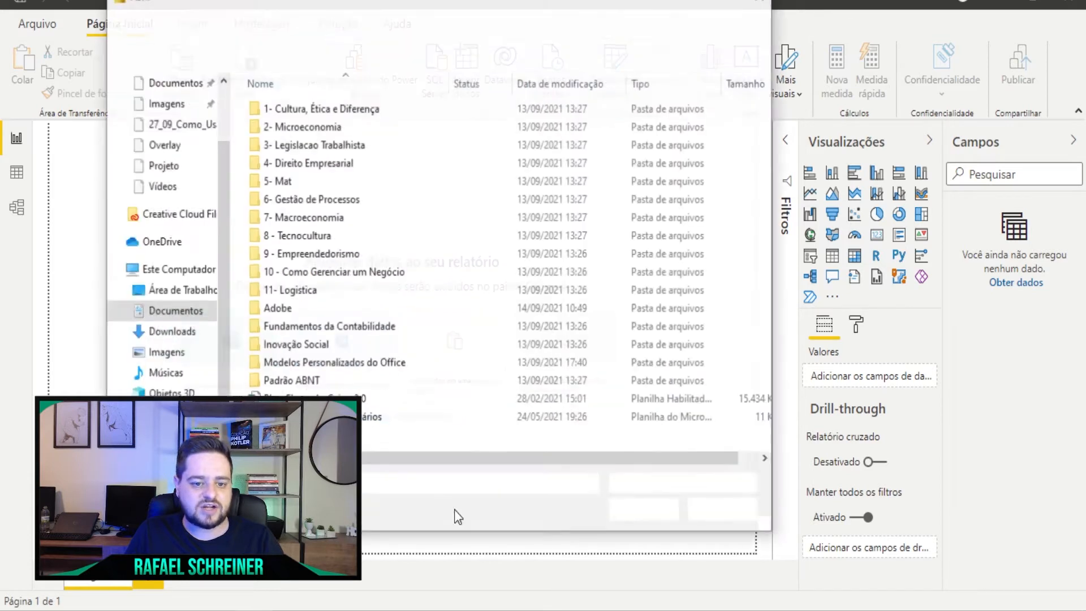
left_click(169, 331)
left_click(319, 139)
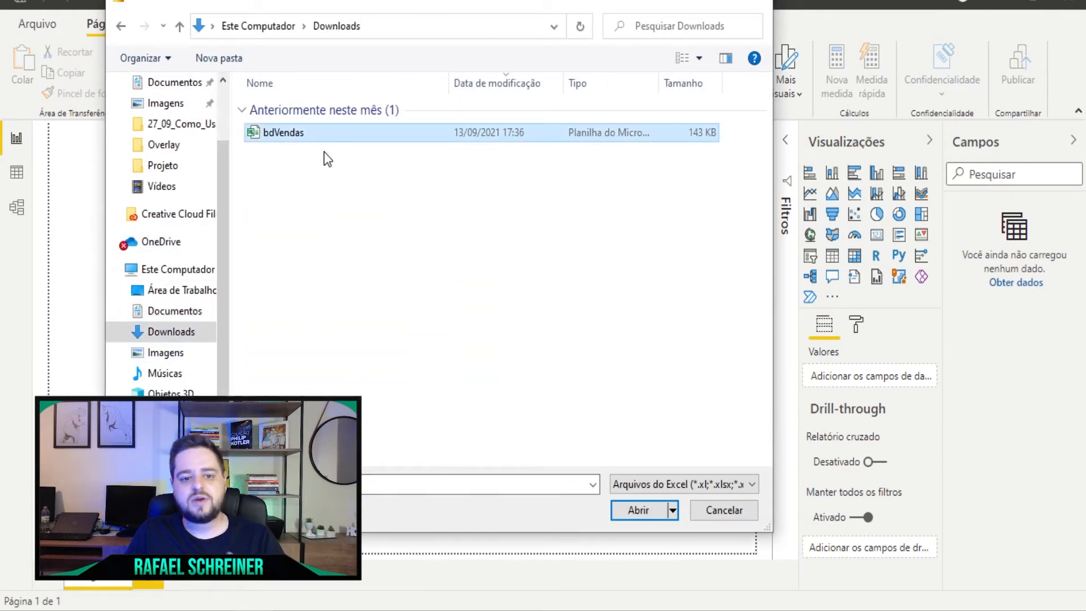
left_click(649, 498)
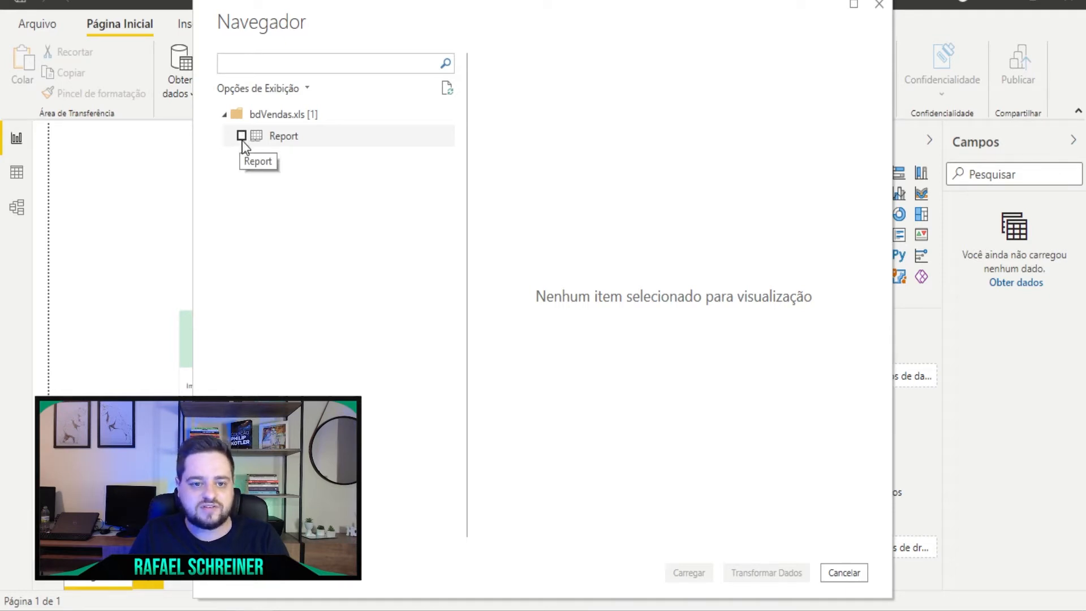
left_click(242, 135)
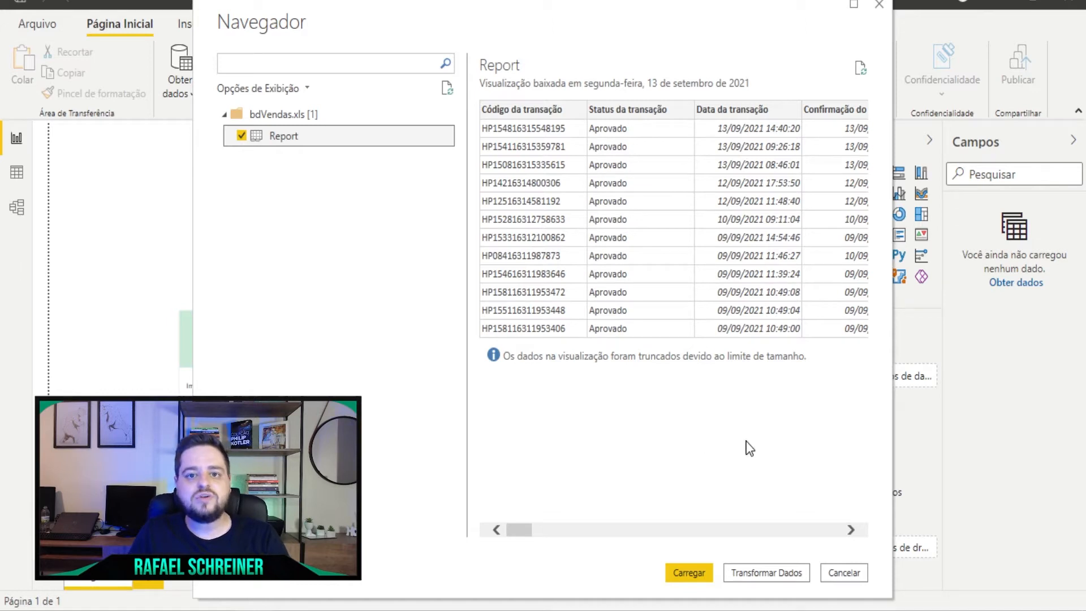
left_click(688, 572)
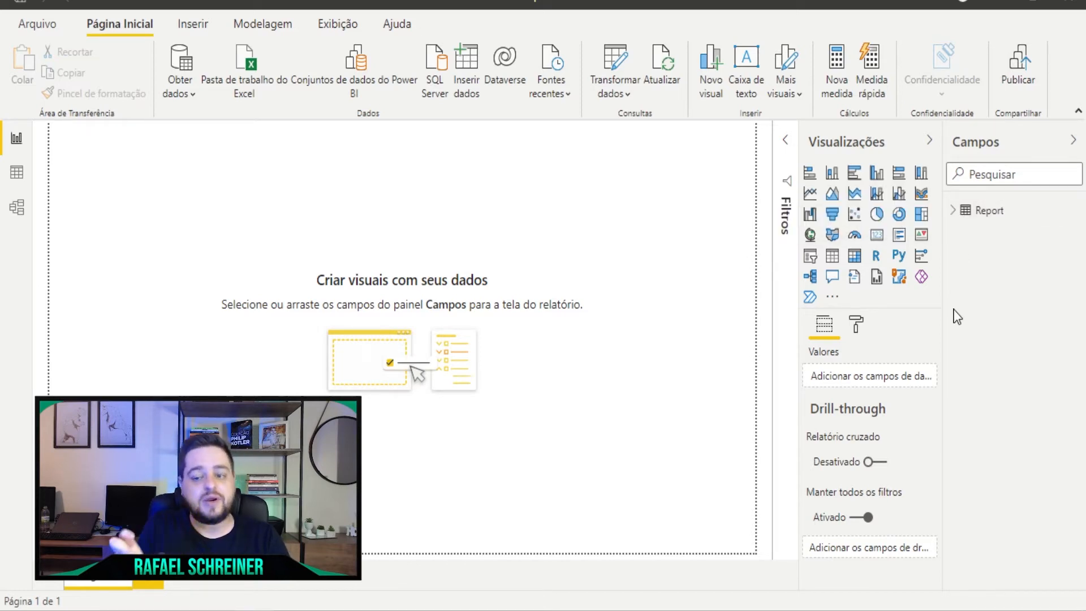
Create a table visual from the Report table's Data da transação and Comissão bruta (sem impostos) fields, with the field list widened
left_click(962, 211)
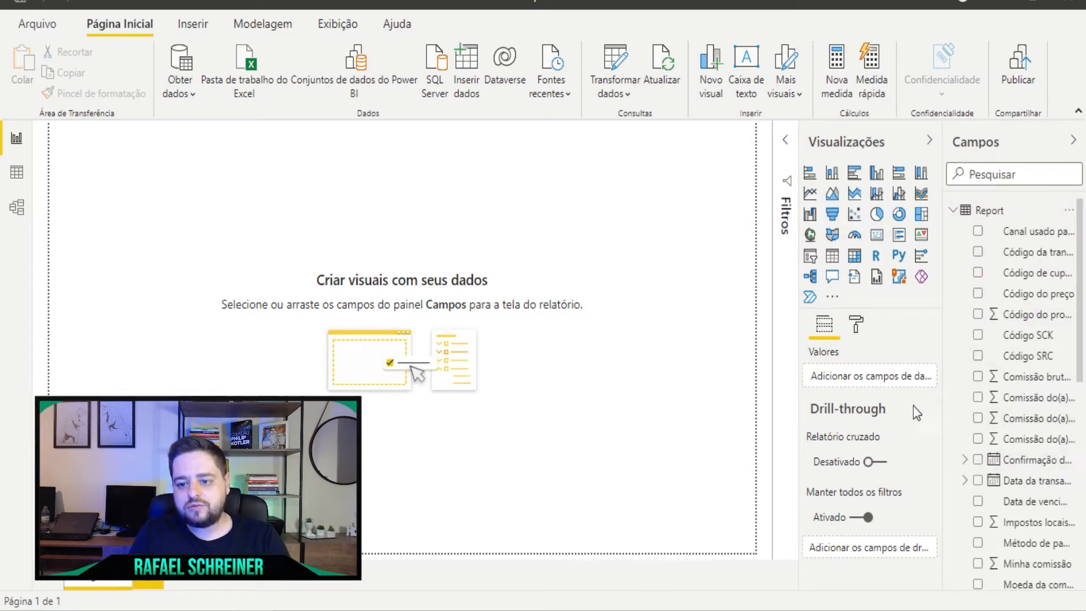
left_click_drag(942, 407, 890, 409)
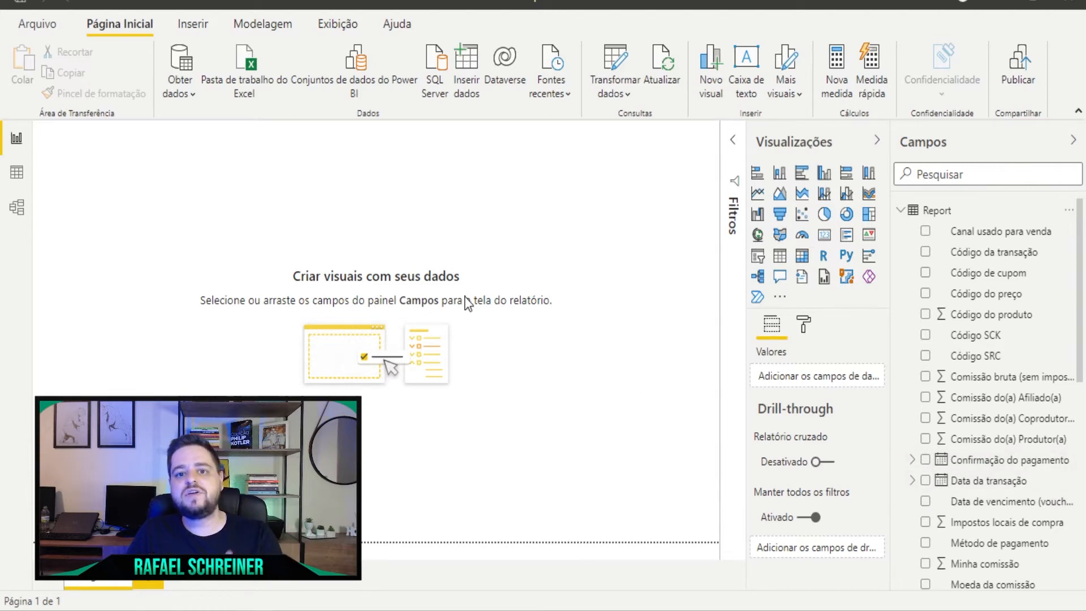
left_click(926, 481)
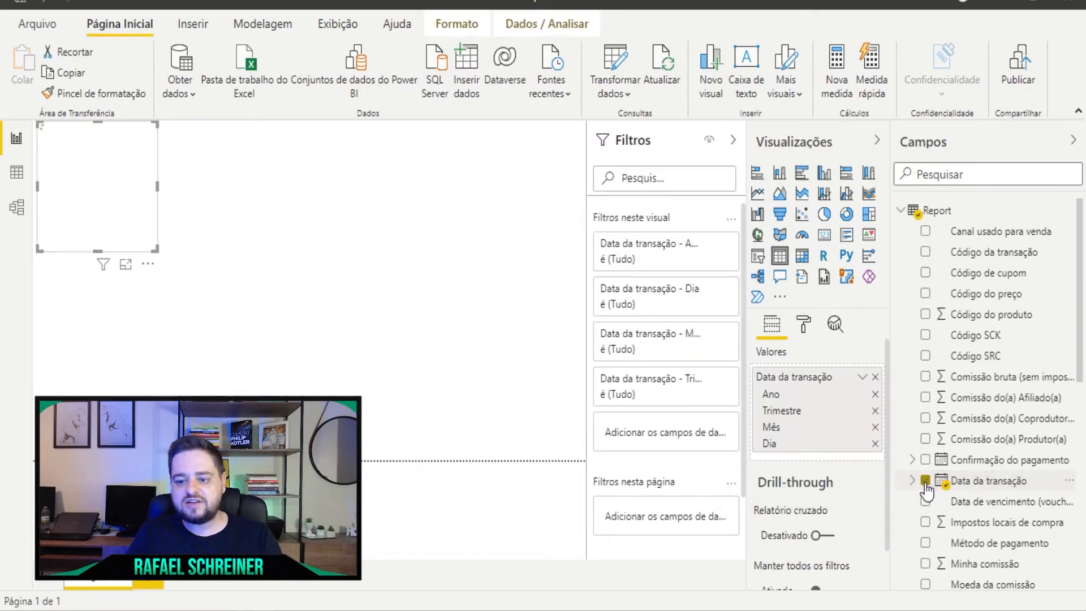
left_click(925, 377)
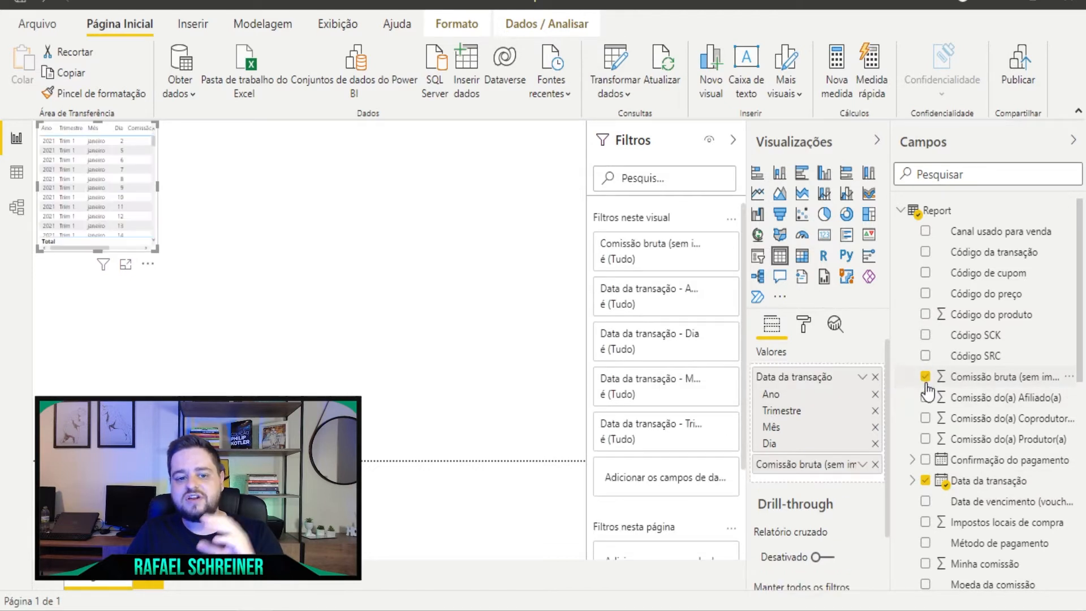
Enlarge the table visual so its columns fit, and collapse the filters area to free up canvas space
left_click_drag(157, 249, 219, 463)
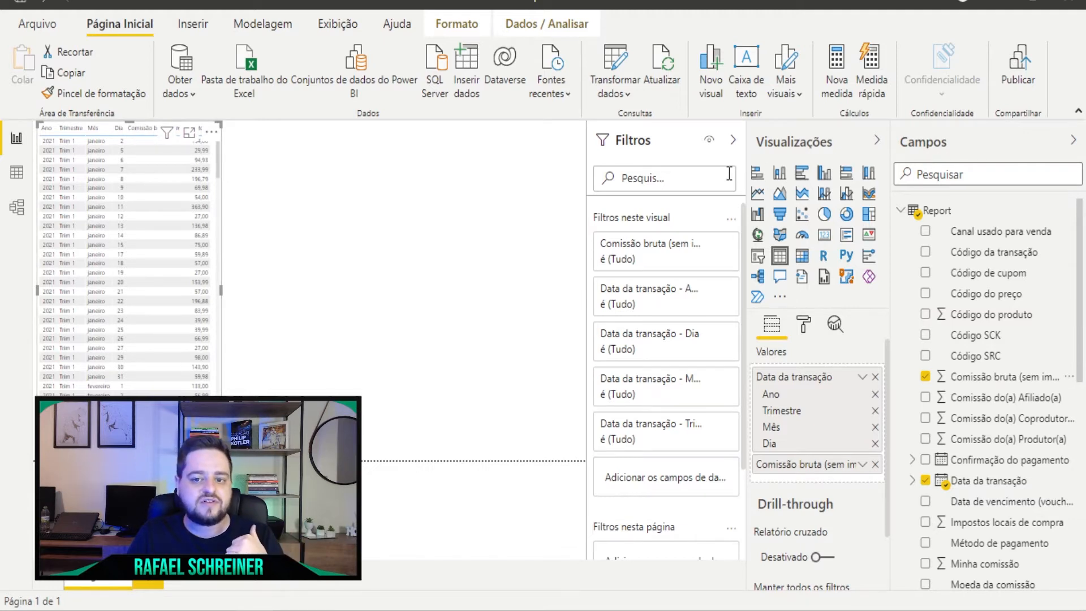
left_click(733, 139)
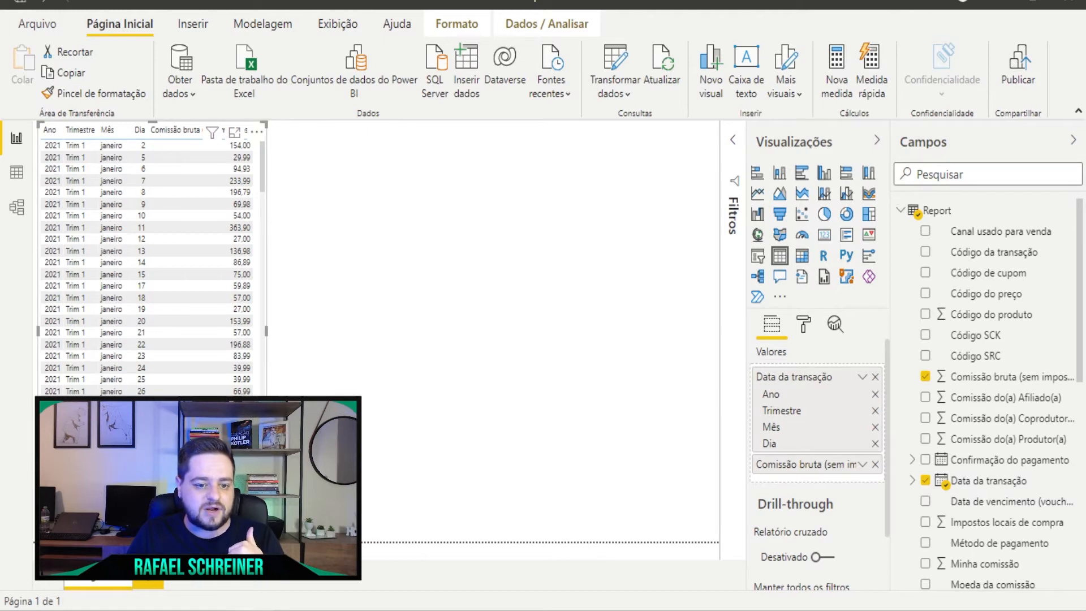
left_click_drag(266, 426, 266, 403)
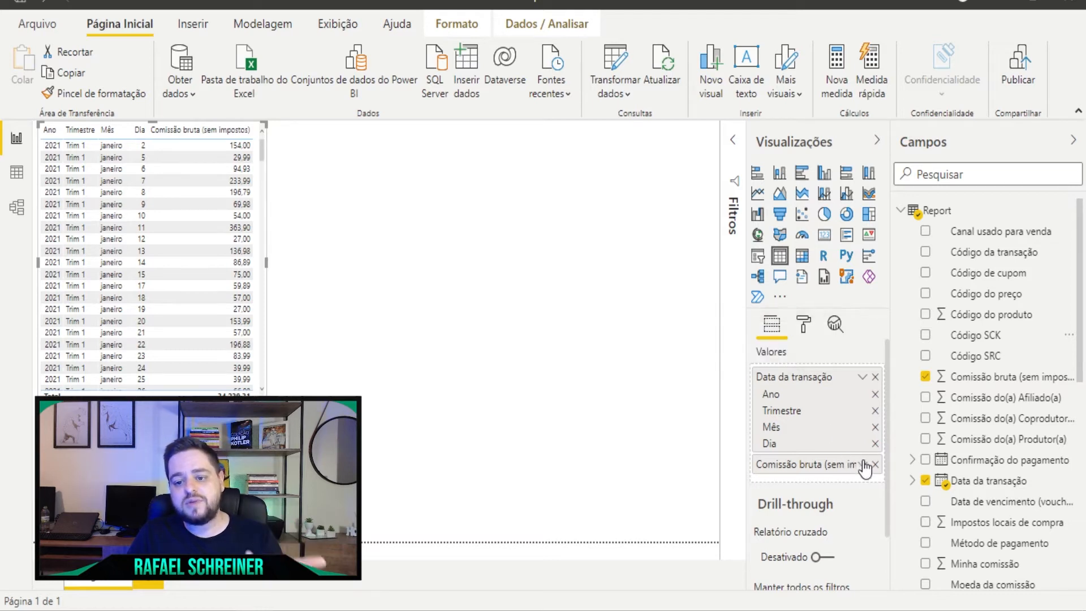
Try reducing the table's Data da transação hierarchy to months by removing Dia, Ano and Trimestre, and clear the table's fields
left_click(874, 444)
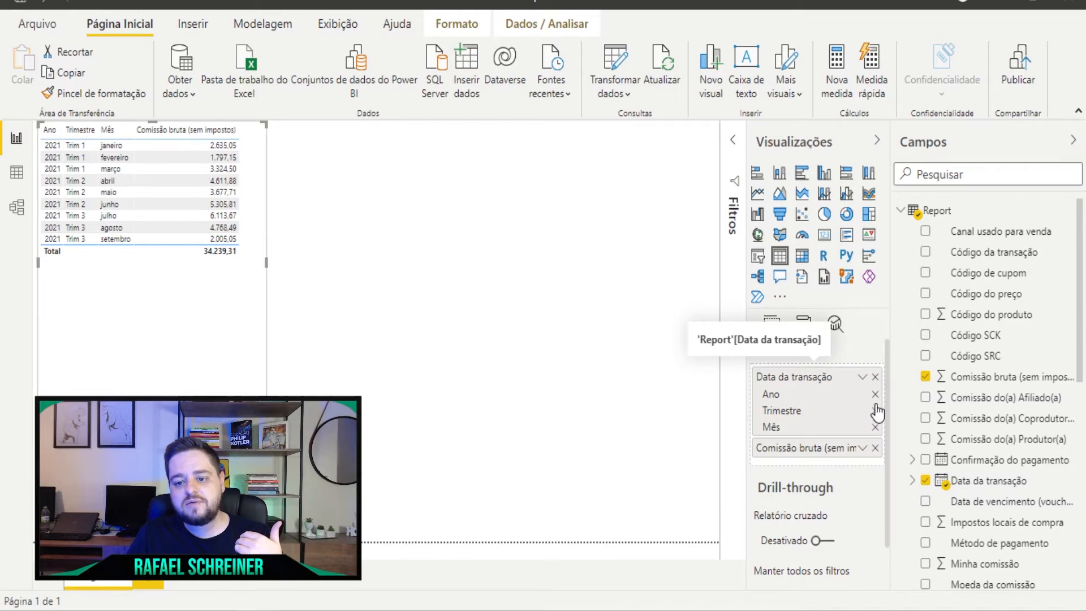
left_click(876, 396)
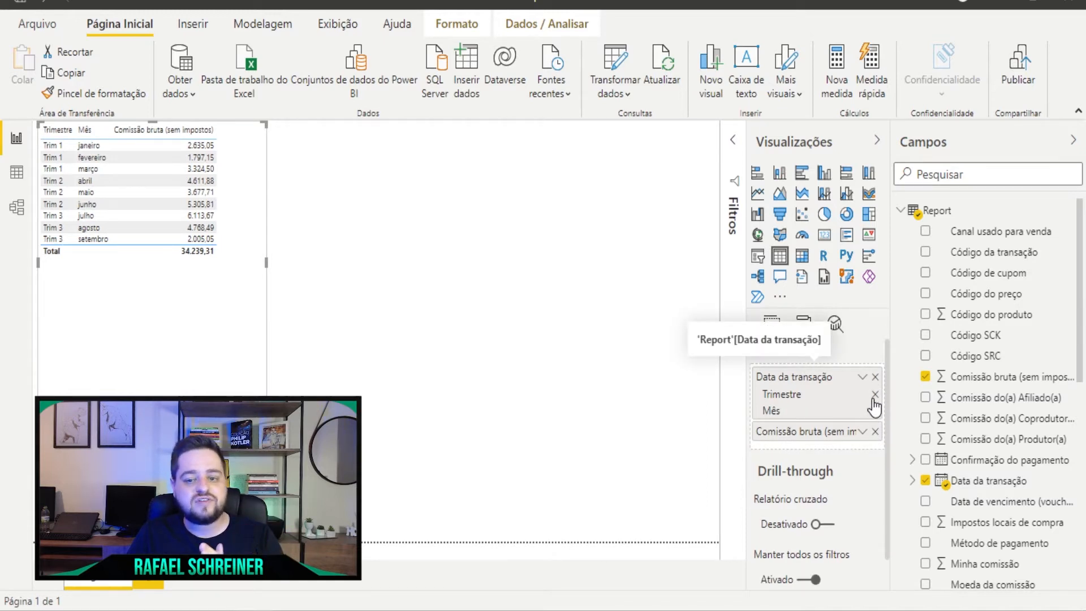
left_click(875, 394)
left_click(925, 480)
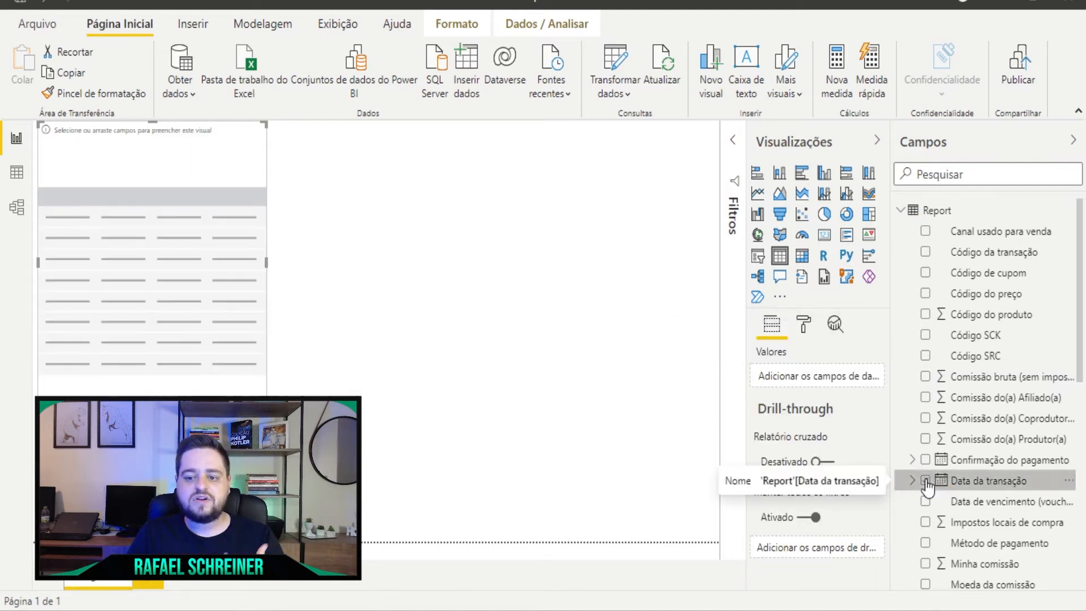
Refill the table with Data da transação and Comissão bruta (sem impostos), keeping only the Trimestre date level
left_click(925, 480)
left_click(925, 376)
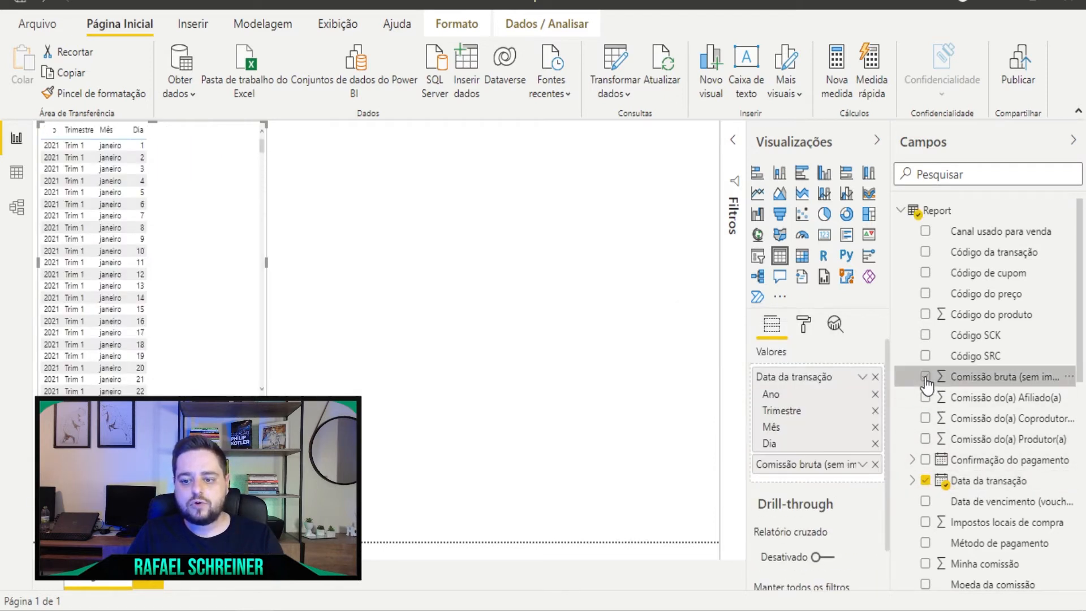
left_click(875, 394)
left_click(875, 410)
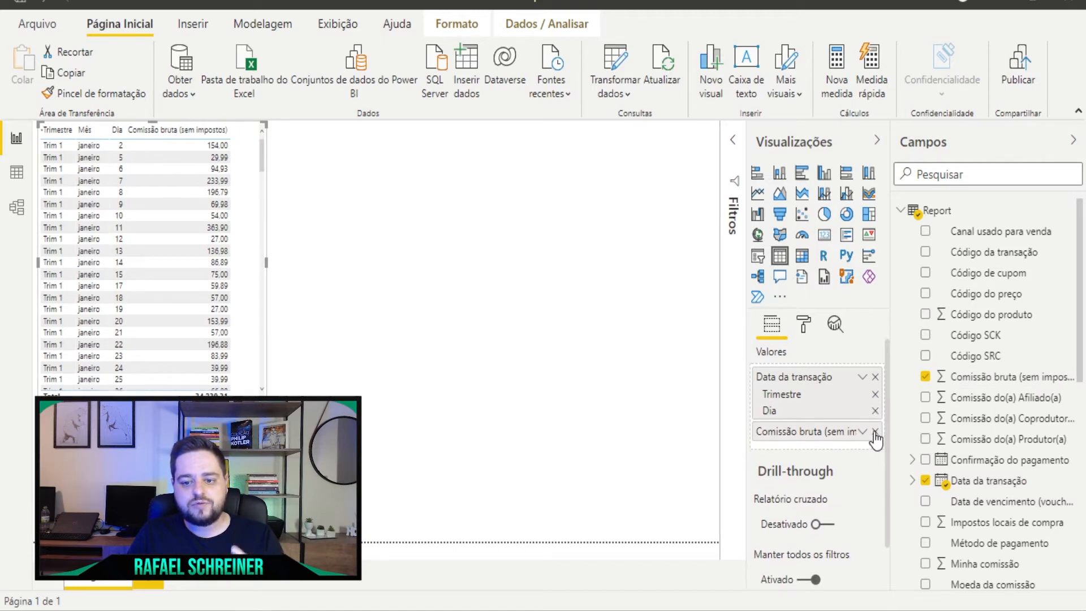
left_click(875, 410)
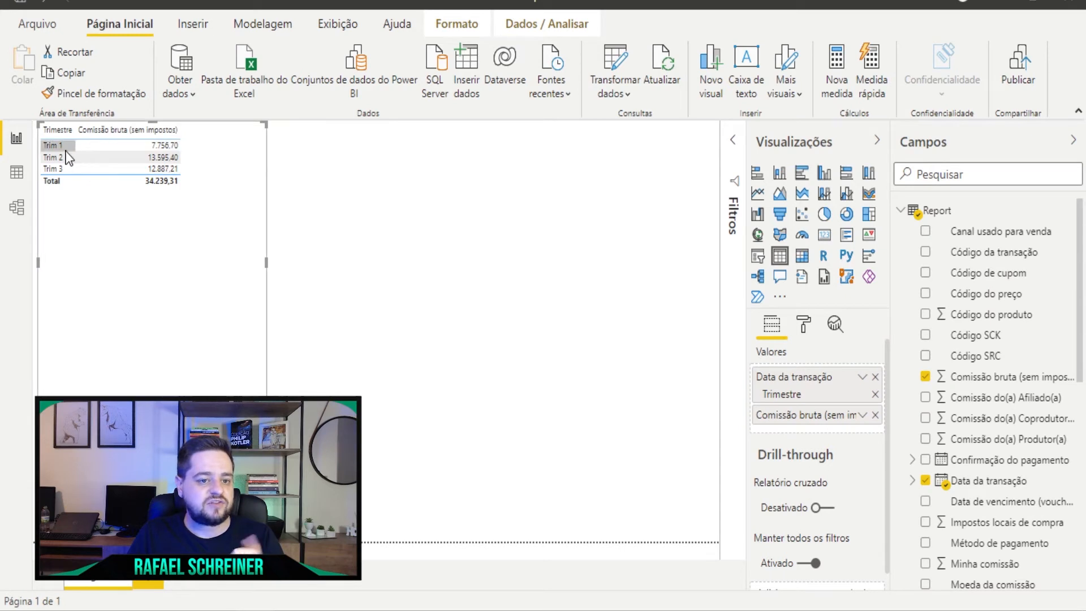
Convert the quarterly commission table into a stacked column chart
left_click(780, 173)
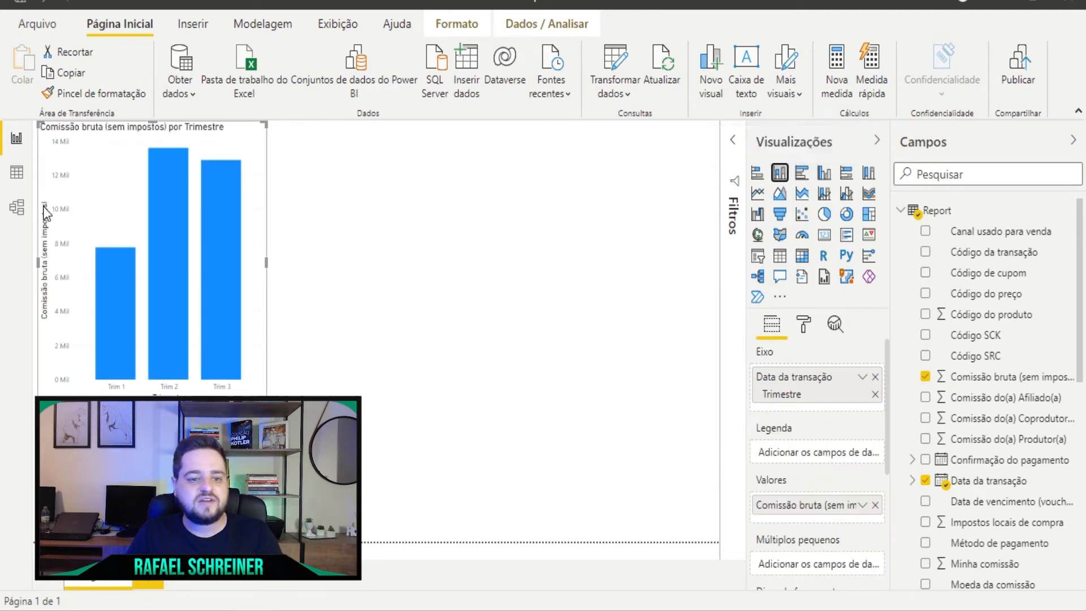
left_click(452, 255)
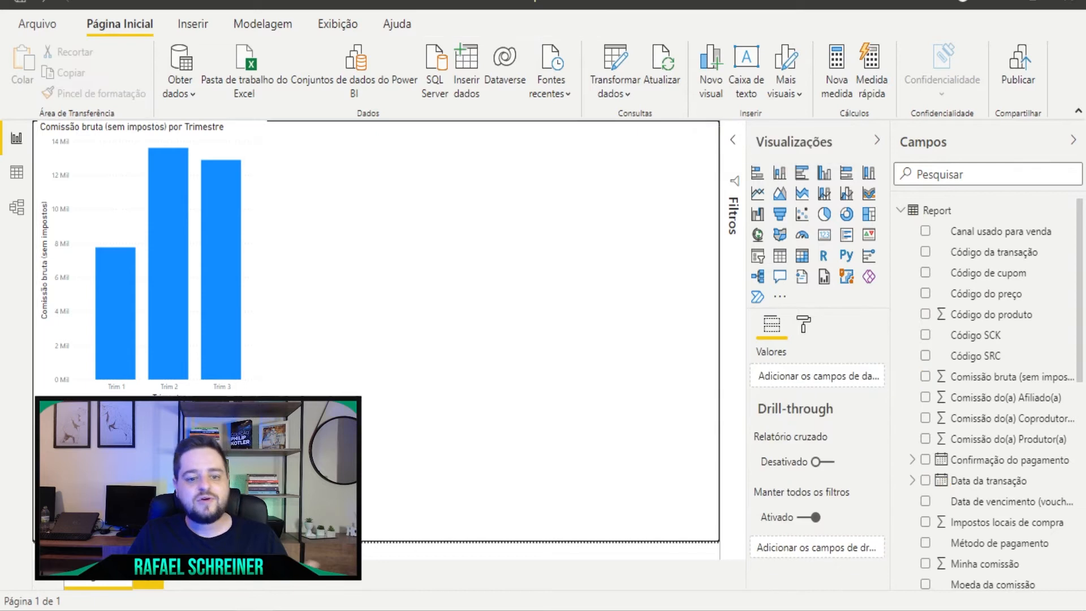
left_click(253, 226)
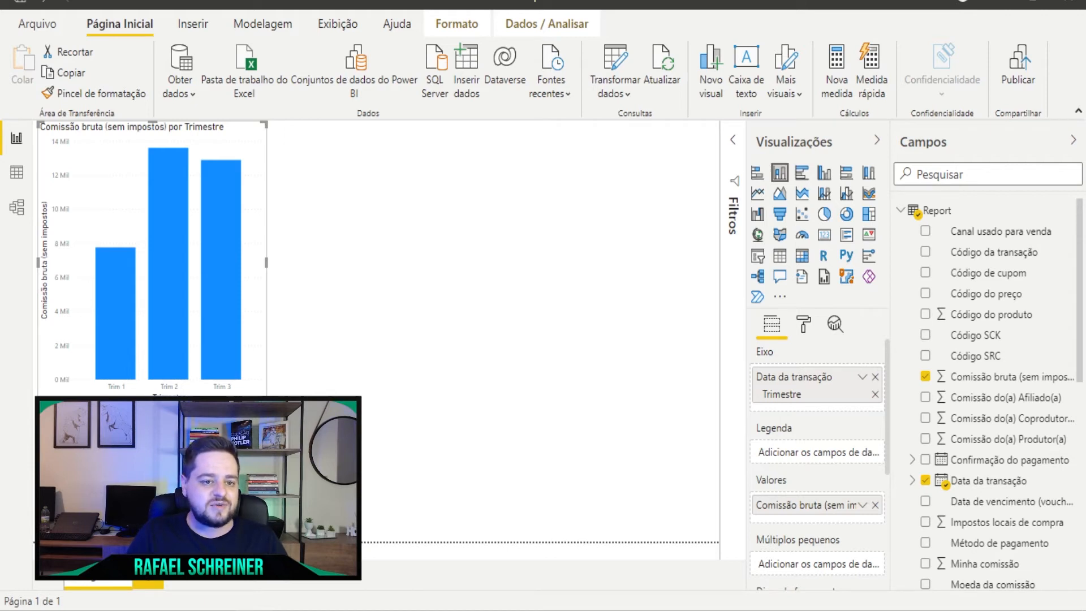
Stretch the column chart across the full width of the report page and move it slightly down
left_click(254, 441)
left_click(235, 352)
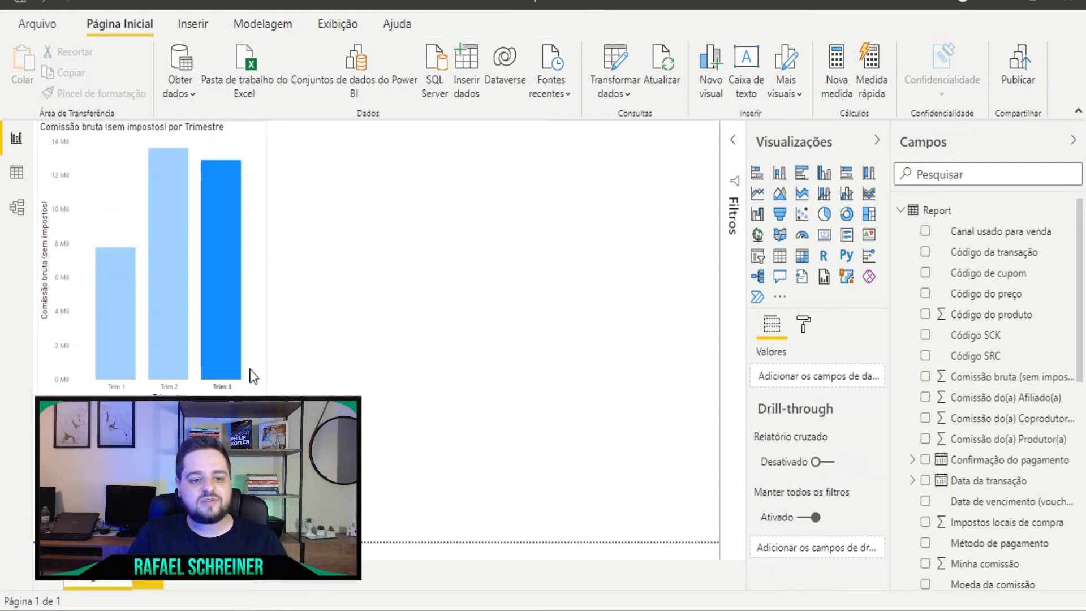
left_click(249, 373)
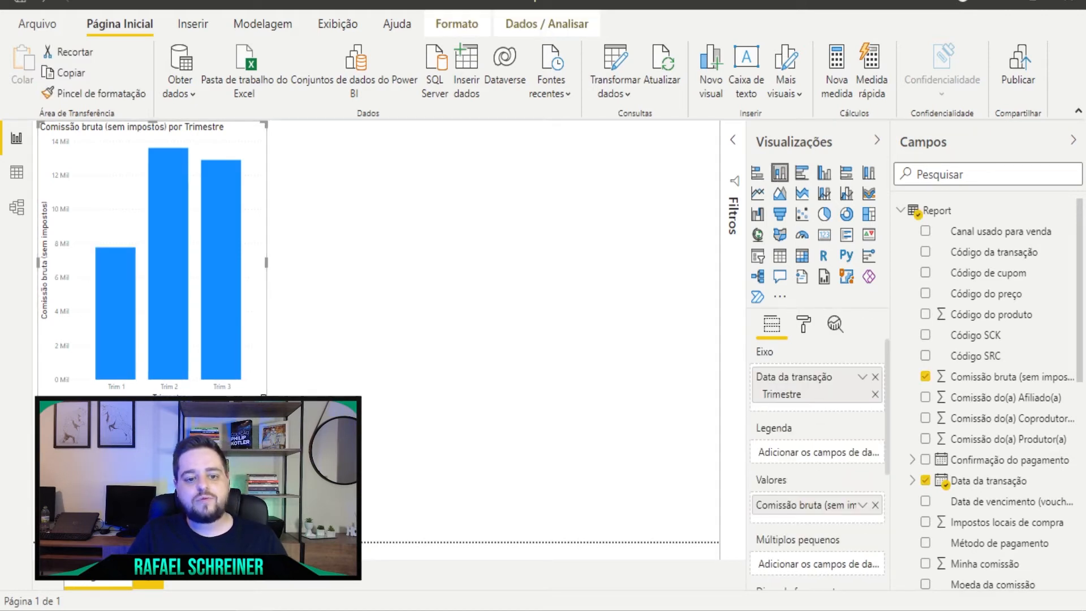
left_click_drag(264, 395, 720, 396)
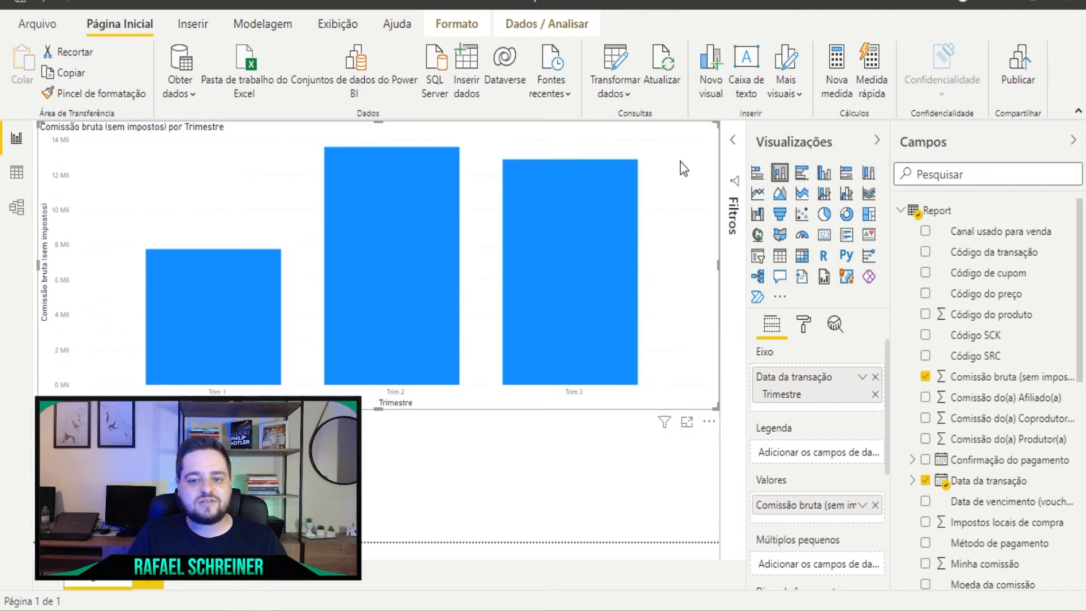
left_click_drag(683, 168, 683, 190)
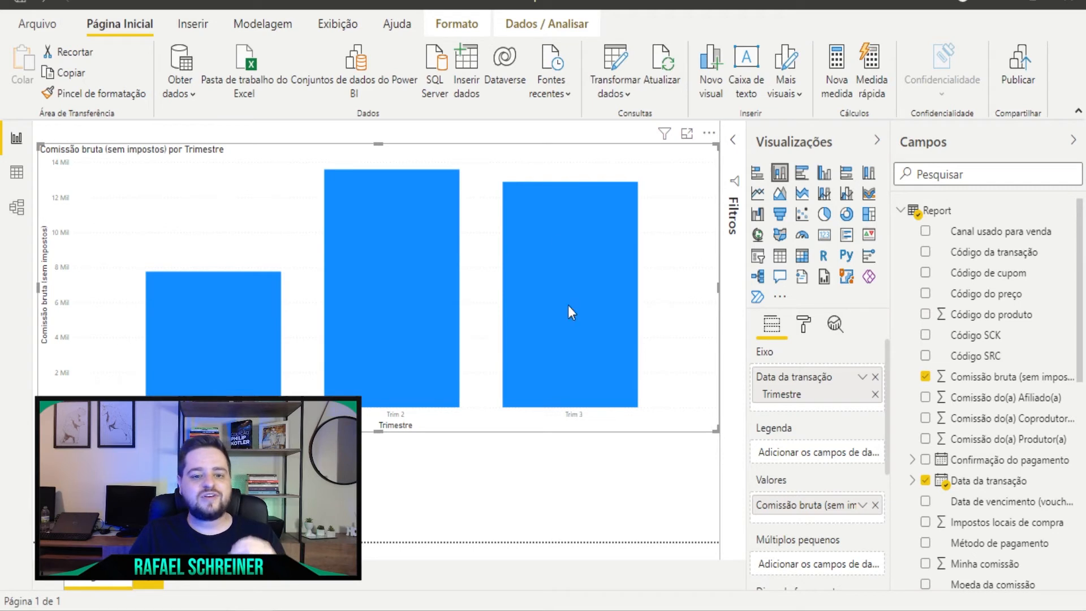
mouse_move(554, 238)
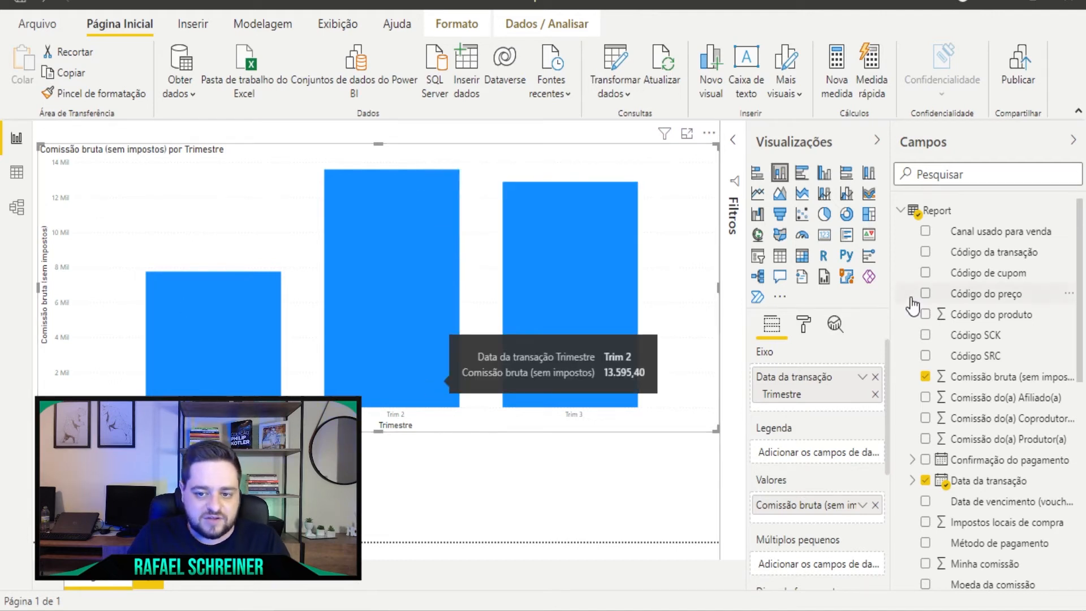
Show the column chart's general formatting options and resize the chart to a width of 1259 and a height of 502
left_click(805, 326)
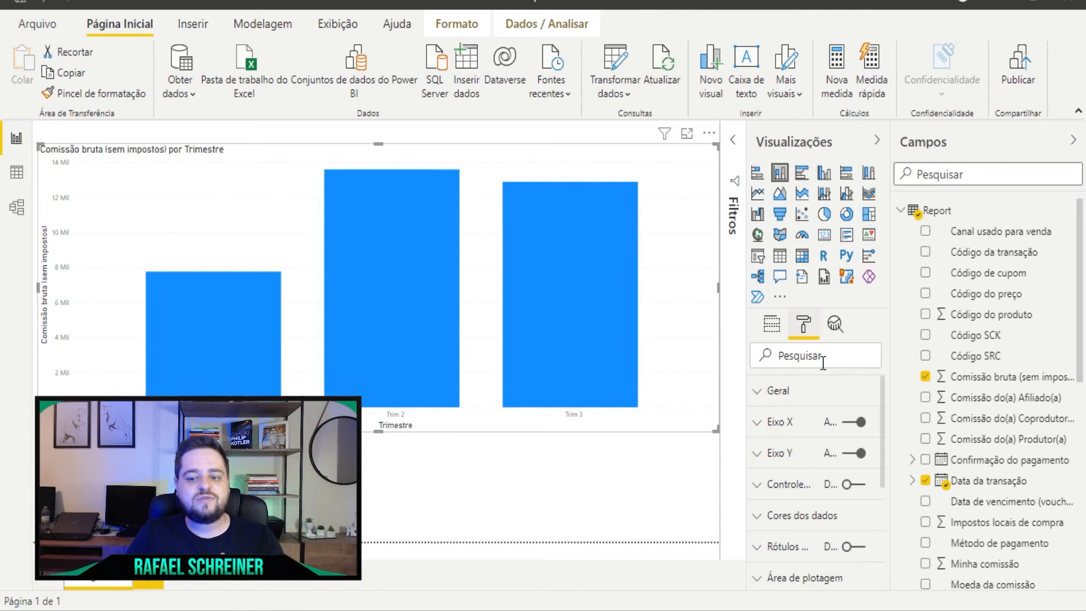
left_click(817, 396)
scroll(825, 436, "down", 1)
scroll(830, 433, "up", 1)
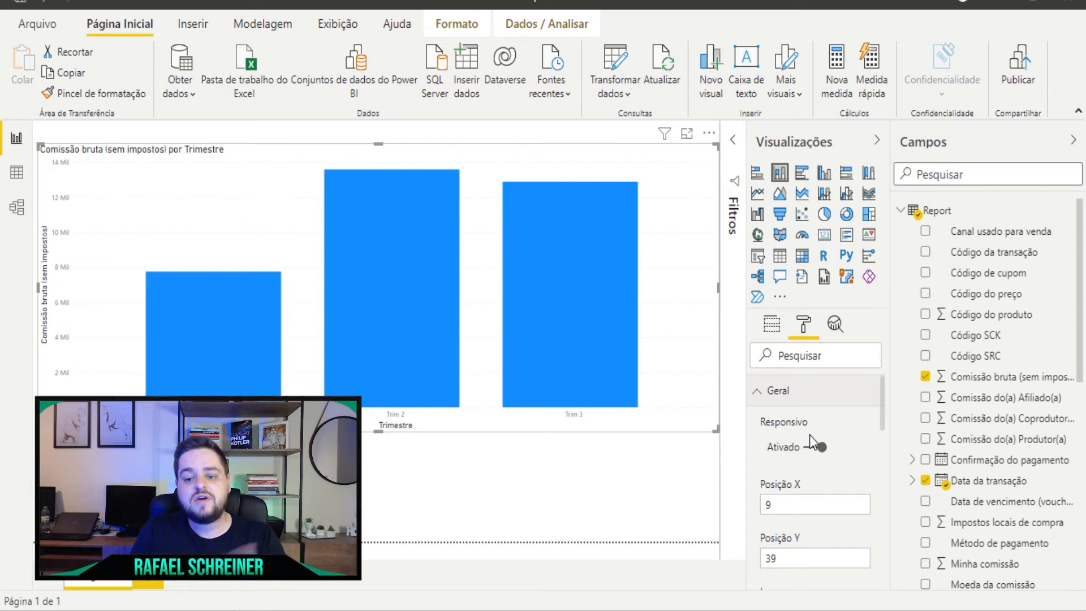
scroll(817, 504, "down", 4)
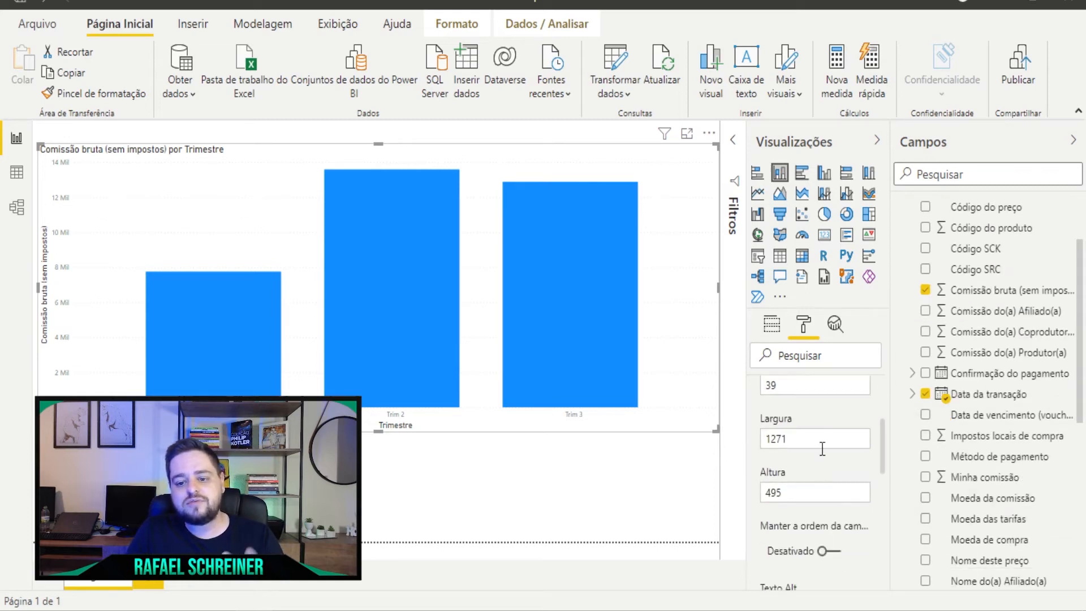
mouse_move(713, 146)
left_mouse_down()
mouse_move(656, 202)
mouse_move(661, 179)
mouse_move(711, 144)
left_mouse_up()
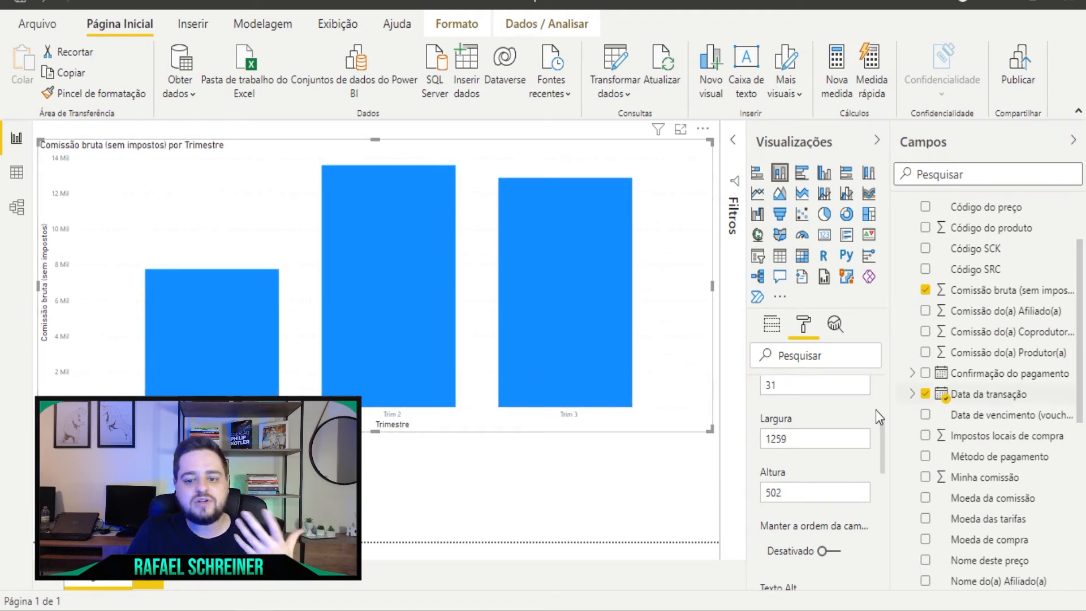
Show the column chart's X axis formatting options and try switching the axis off and back on
scroll(808, 449, "down", 8)
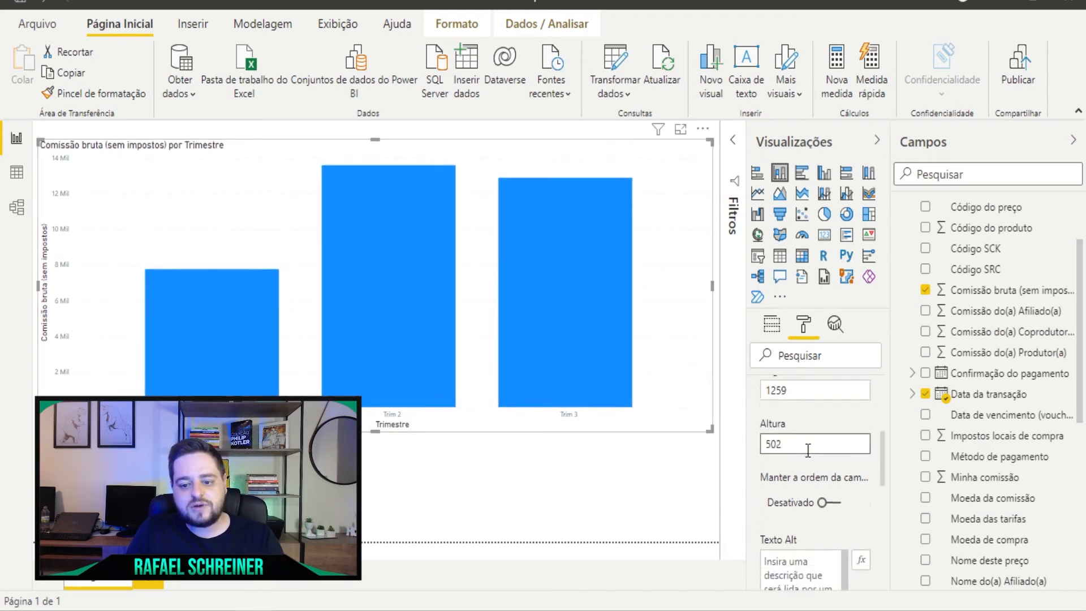
scroll(782, 433, "up", 2)
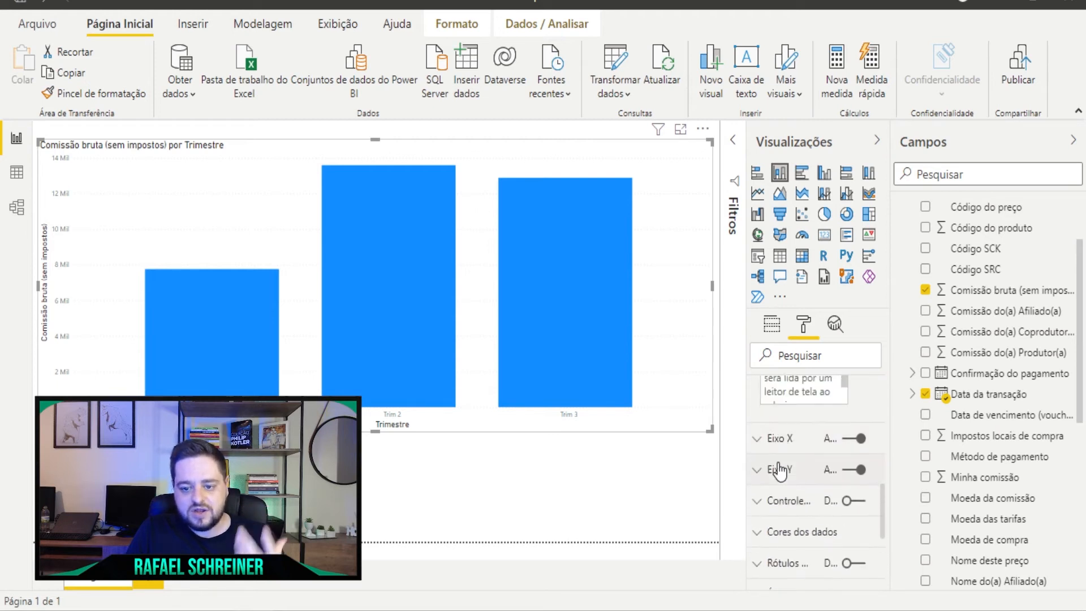
left_click(773, 438)
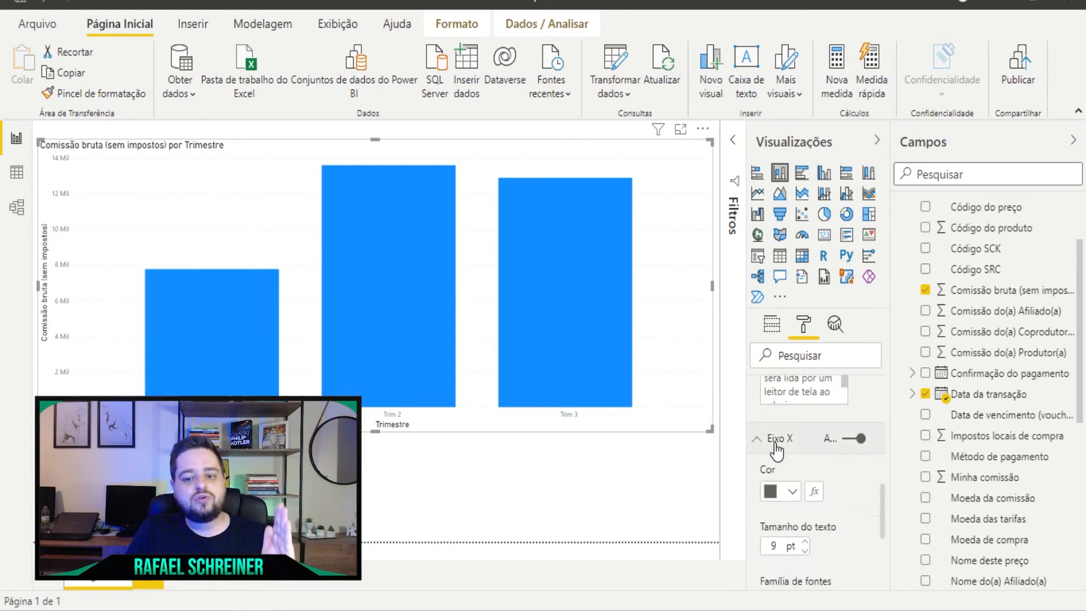
left_click(857, 439)
left_click(856, 440)
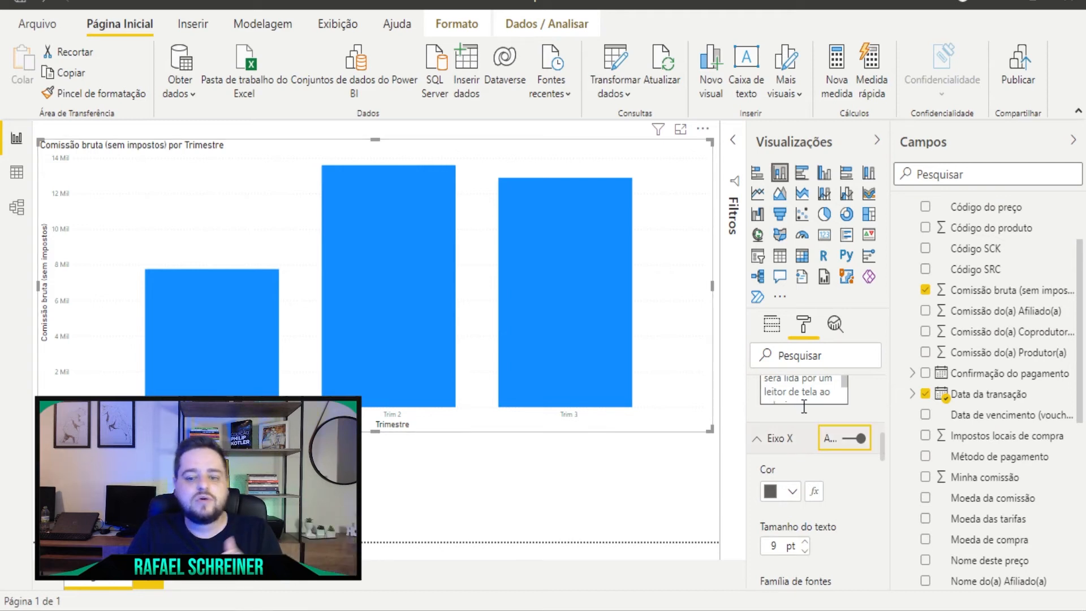
Turn off the title of the chart's X axis
scroll(820, 497, "down", 6)
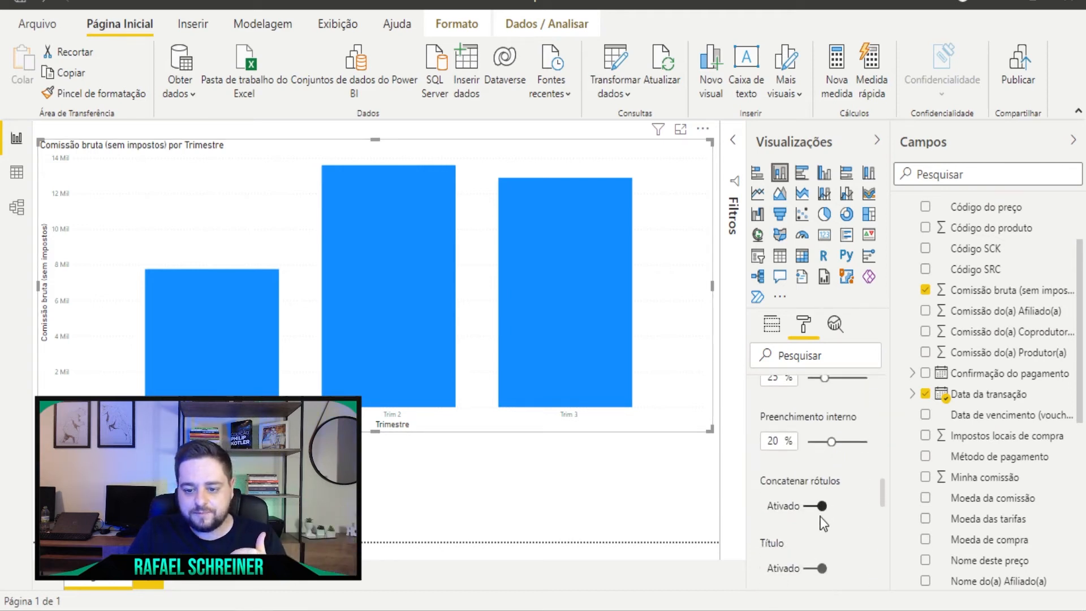
scroll(809, 537, "down", 2)
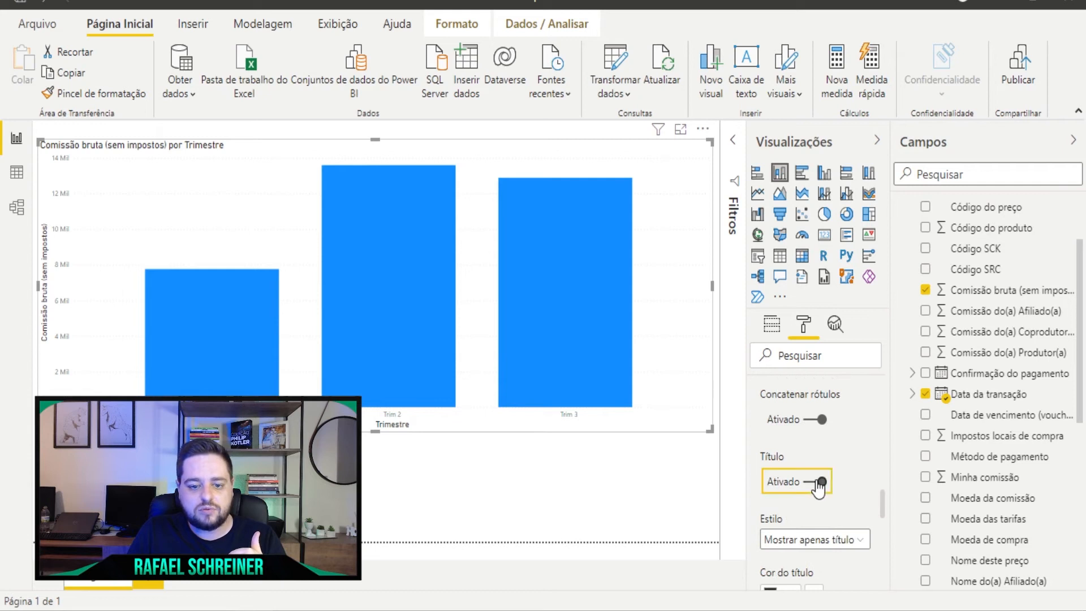
left_click(818, 482)
left_click(818, 483)
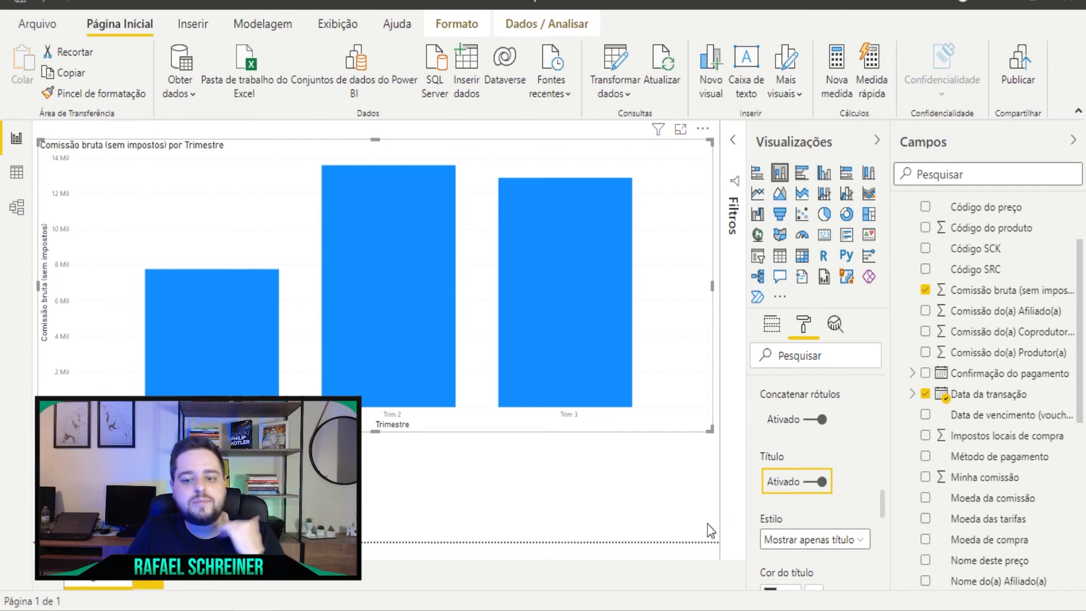
left_click(820, 483)
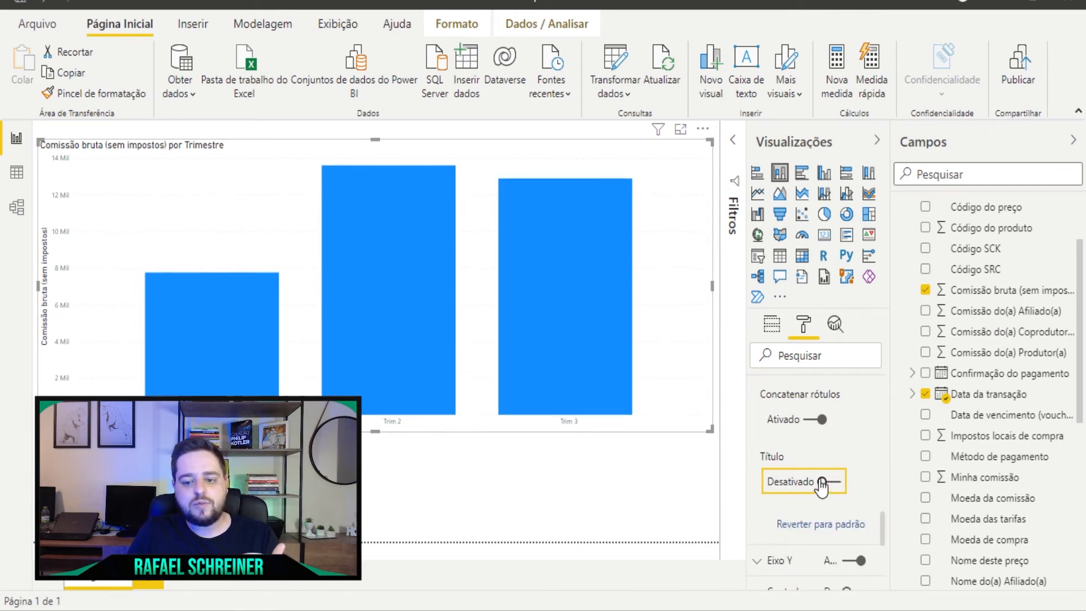
Set the text size of the X axis labels to 16 pt
scroll(821, 463, "up", 5)
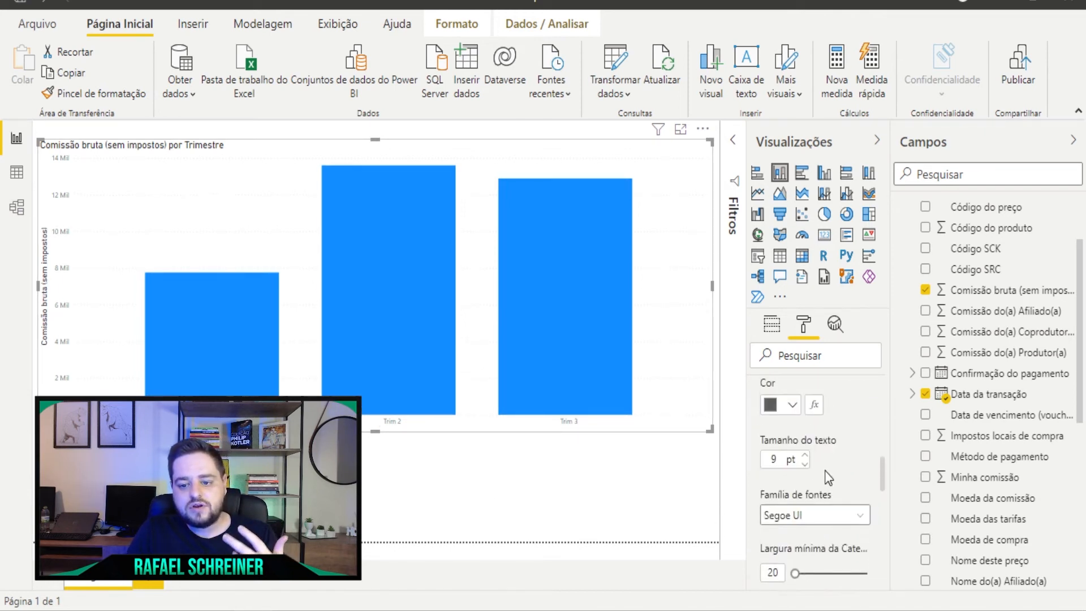
scroll(826, 472, "up", 1)
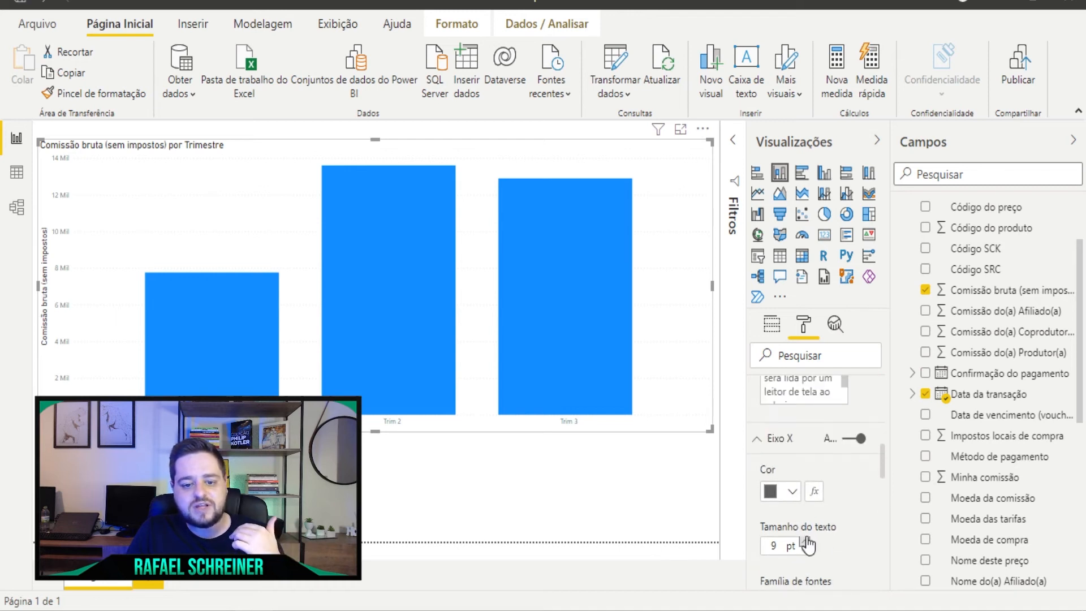
left_click(805, 541)
left_click(805, 541)
left_click(805, 541)
left_click(805, 541)
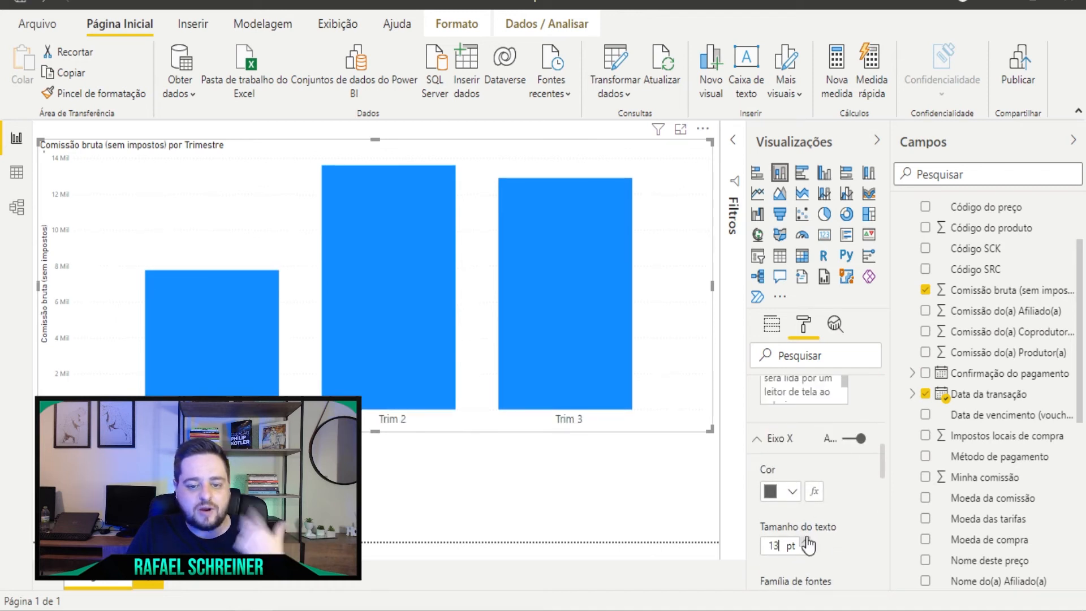
left_click(805, 541)
left_click(805, 541)
left_click(805, 541)
left_click(805, 541)
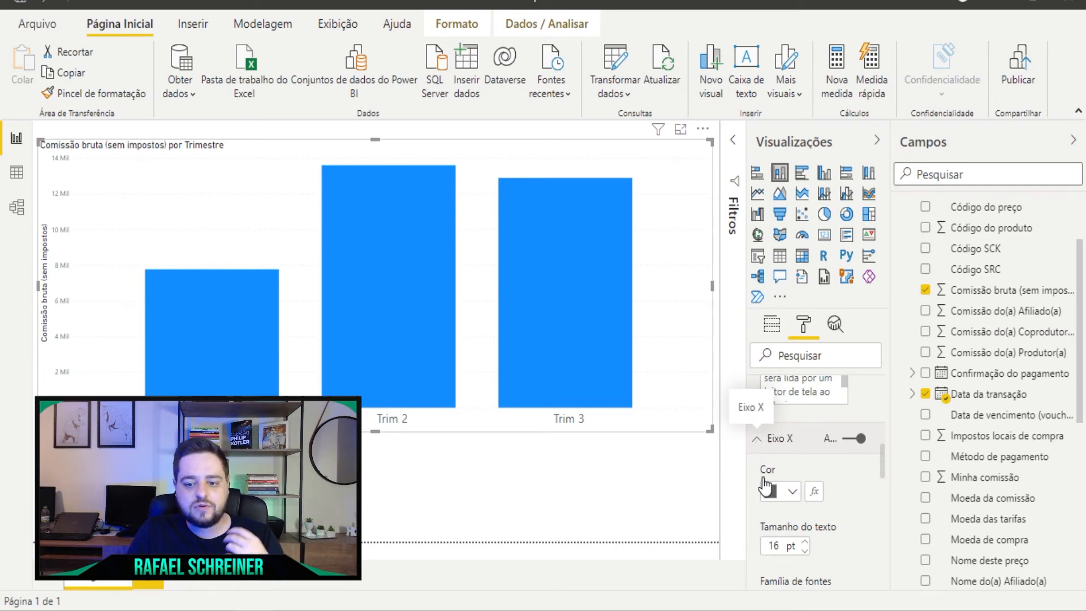
Close the X axis options and turn off the title of the chart's Y axis
left_click(761, 441)
left_click(759, 471)
left_click(1051, 434)
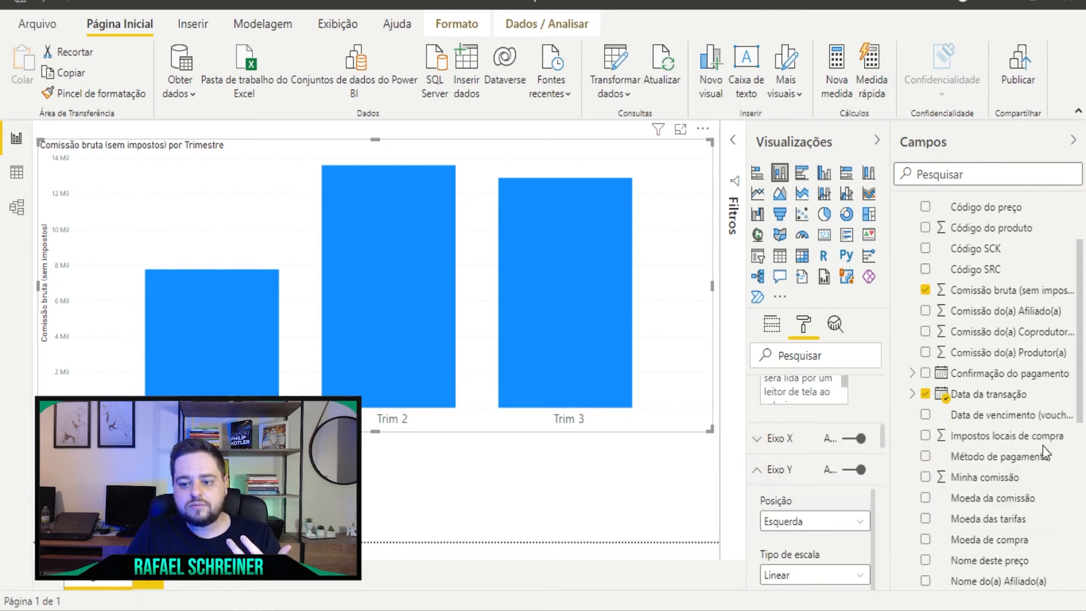
scroll(788, 514, "down", 5)
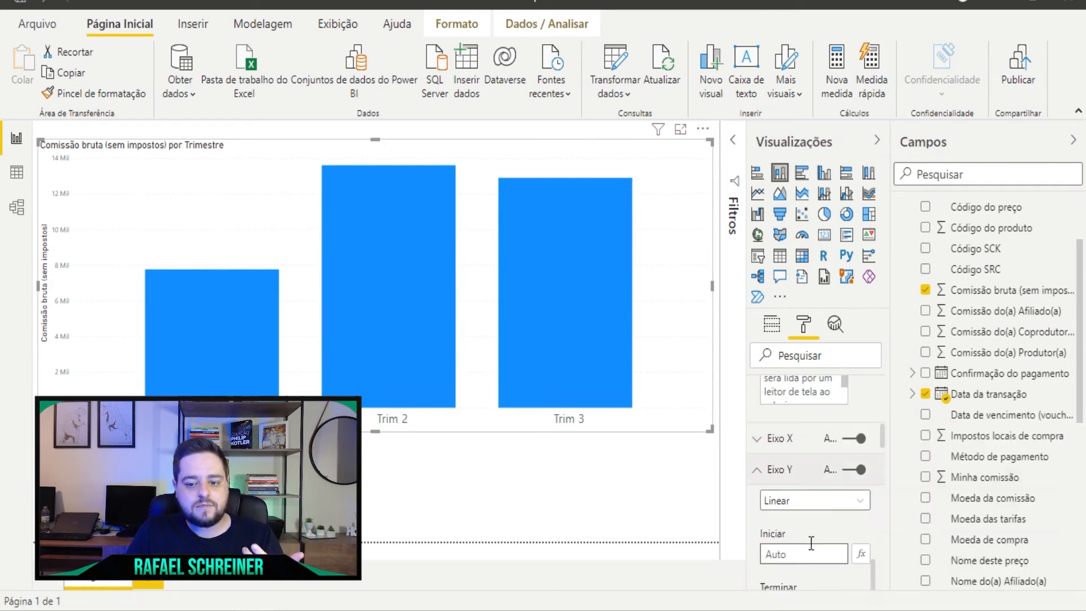
scroll(812, 540, "down", 5)
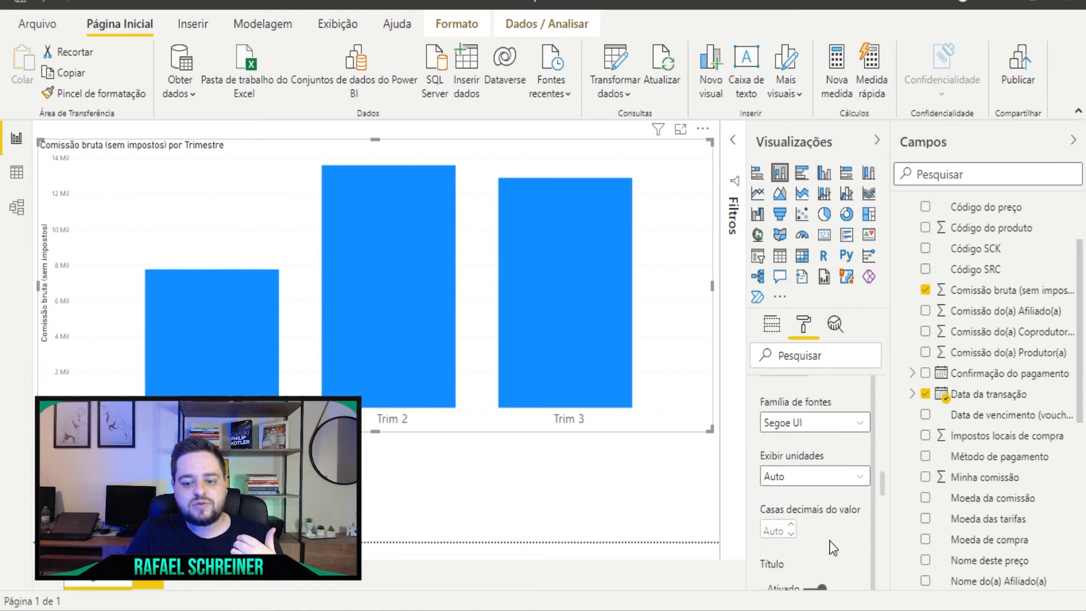
left_click(820, 486)
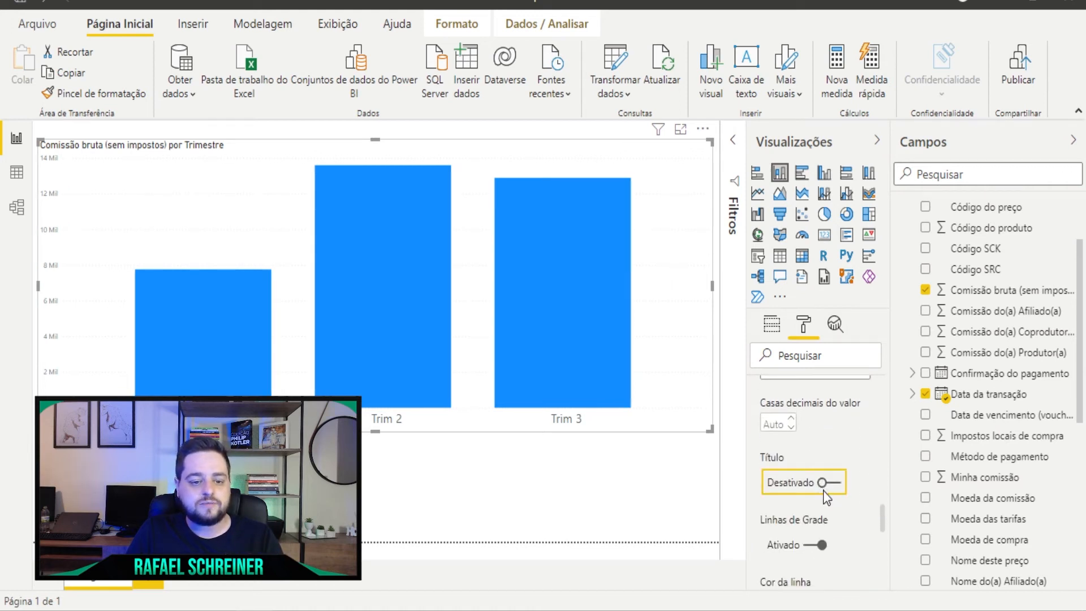
Set the text size of the Y axis labels to 15 pt
scroll(866, 464, "up", 7)
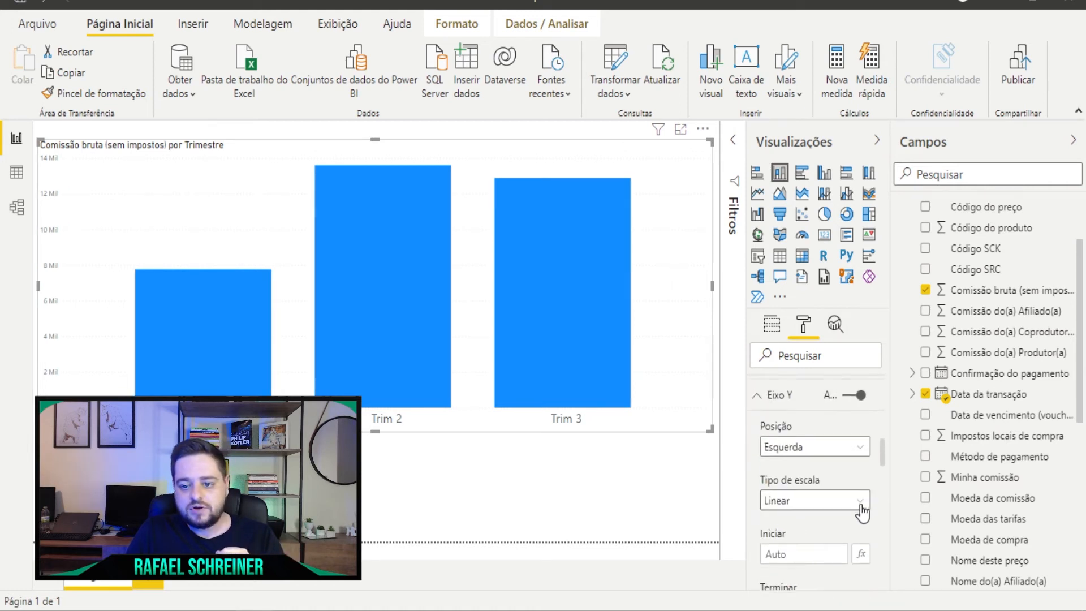
scroll(849, 498, "down", 2)
scroll(818, 516, "down", 2)
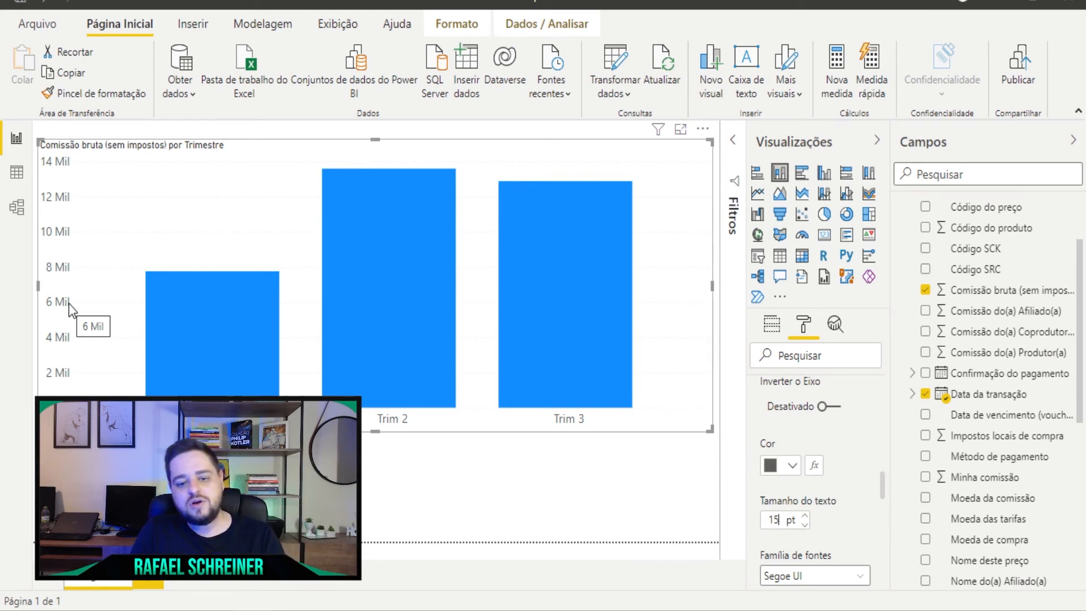
Switch off the chart's Y axis entirely and collapse its formatting options
scroll(854, 462, "up", 3)
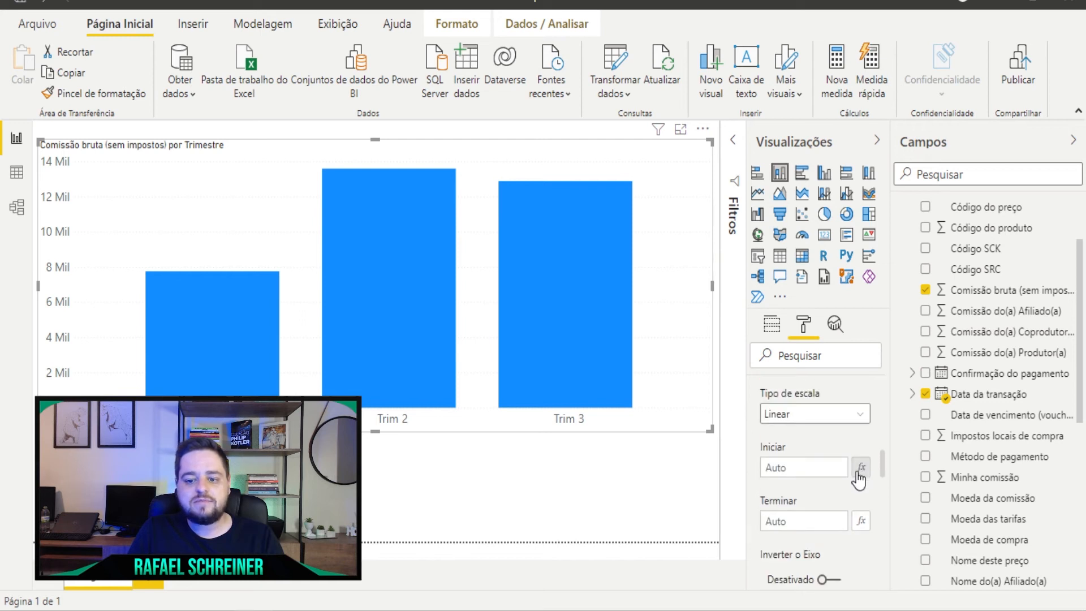
scroll(857, 478, "up", 3)
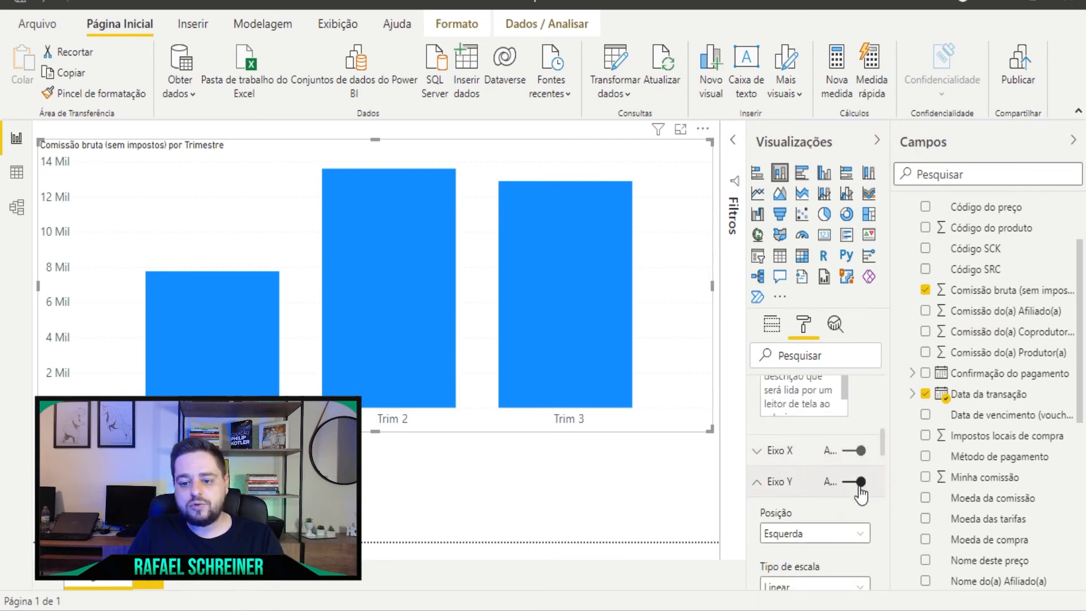
left_click(858, 484)
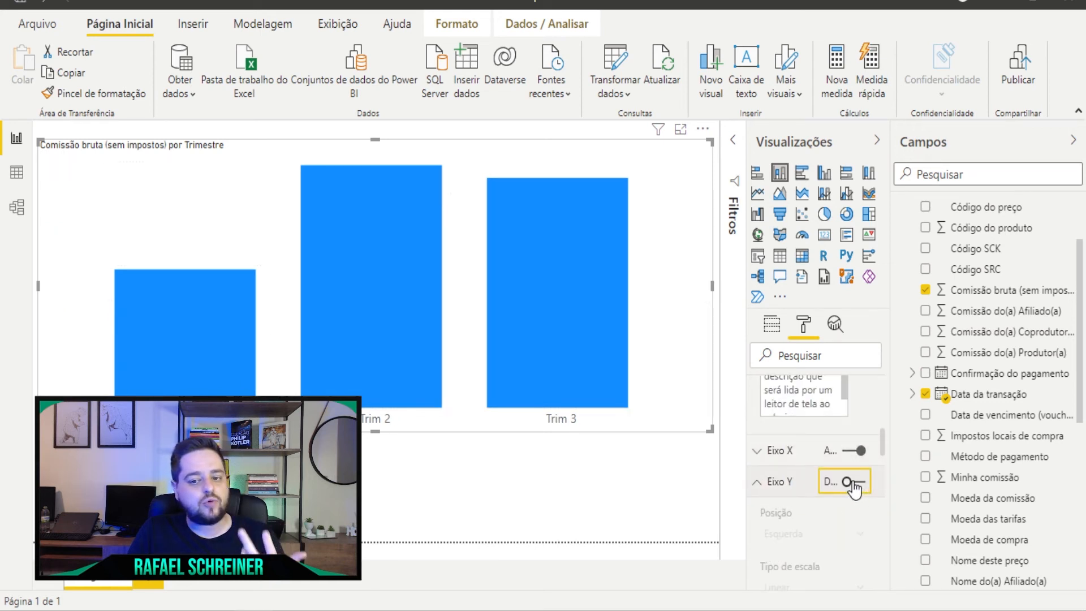
left_click(854, 483)
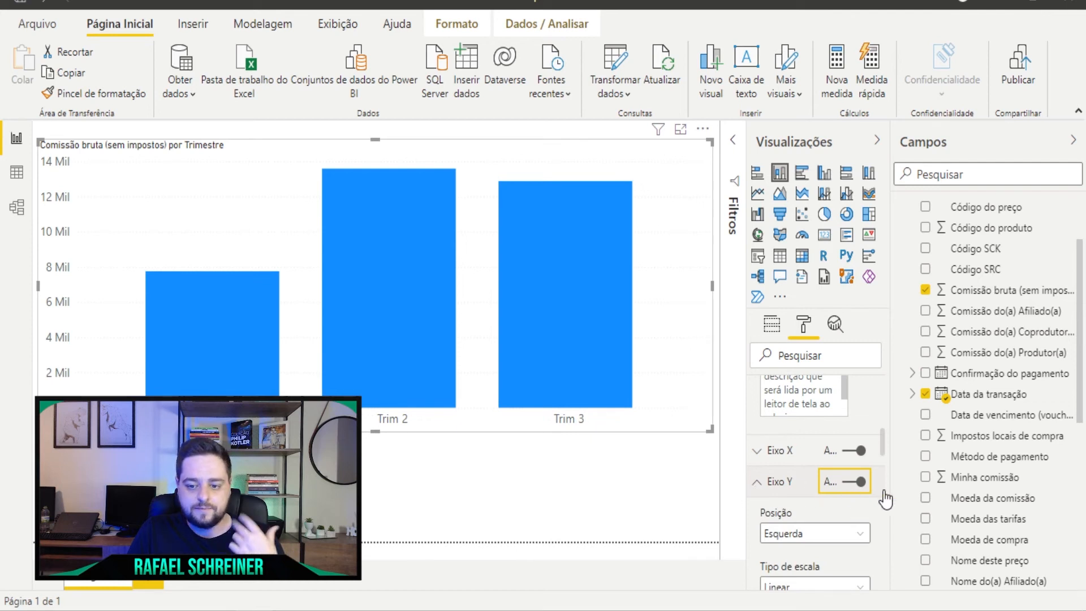
left_click(860, 484)
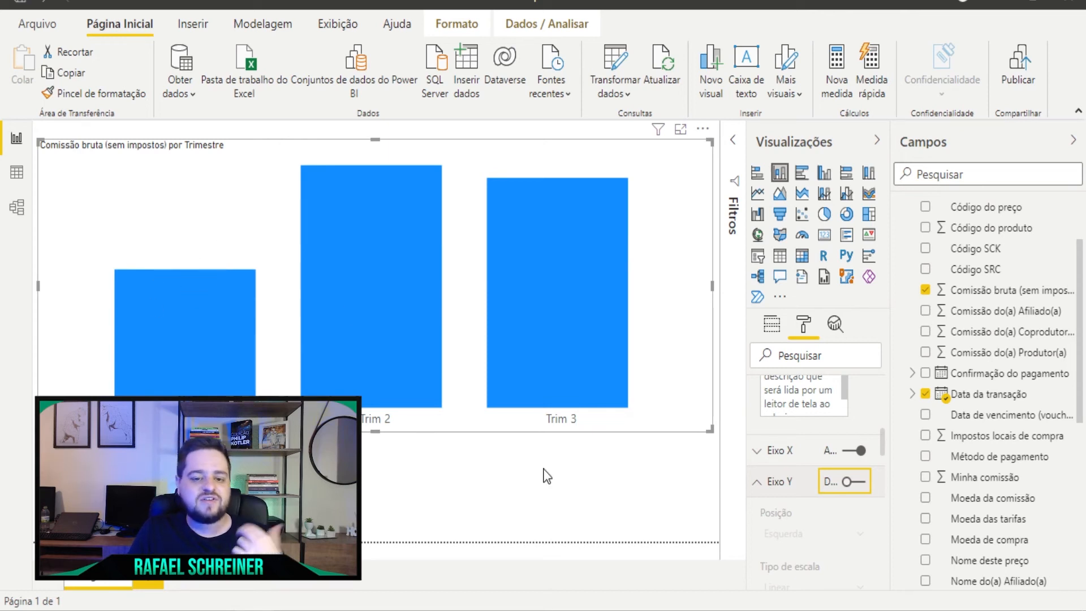
left_click(757, 483)
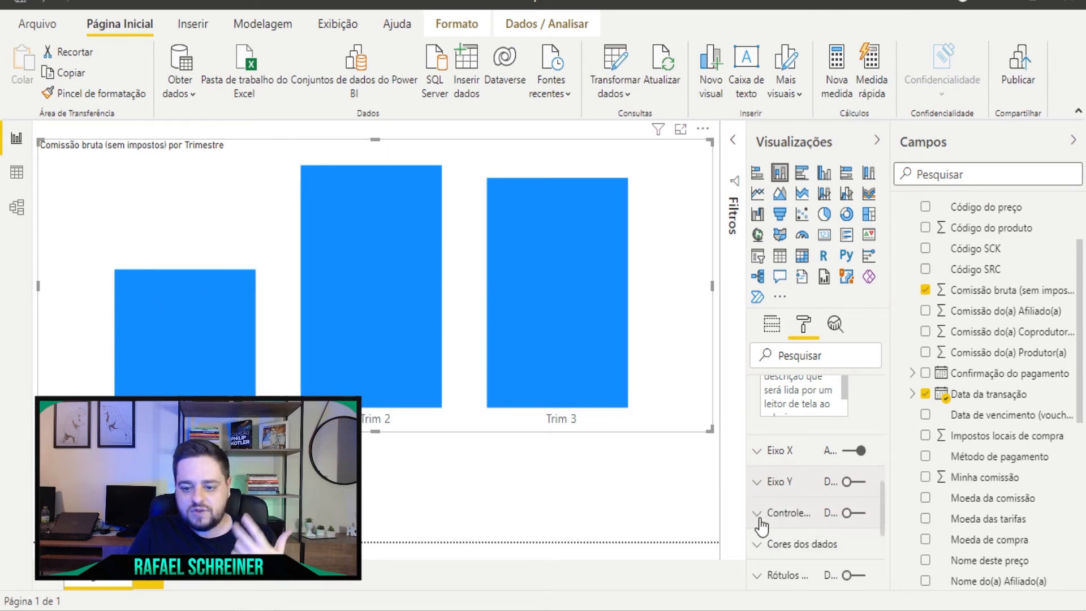
Try the zoom slider on the chart's Y axis, then switch it off and collapse its options
left_click(765, 513)
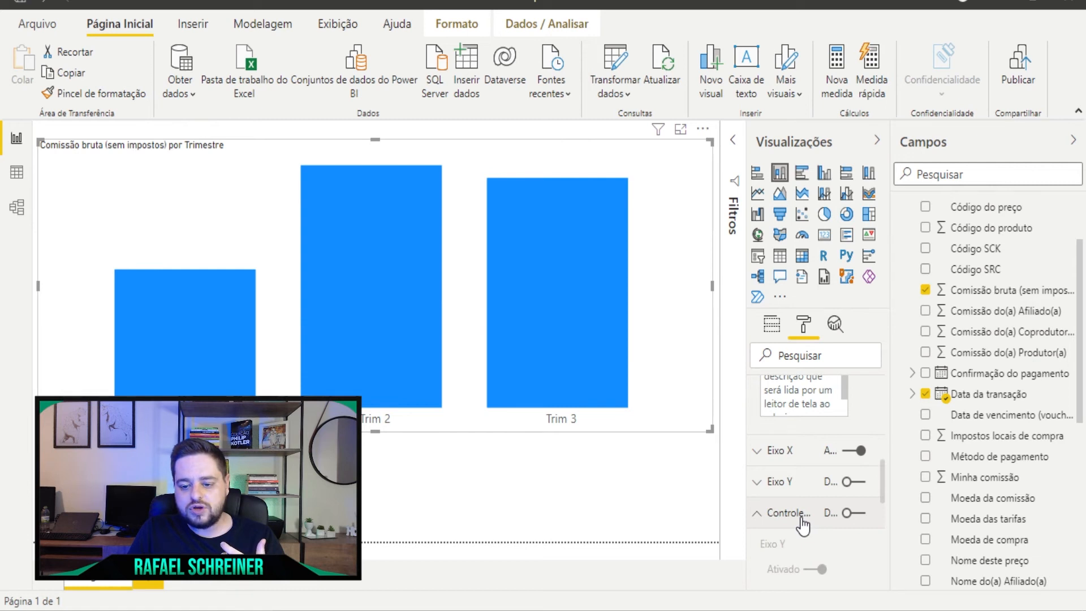
left_click(858, 512)
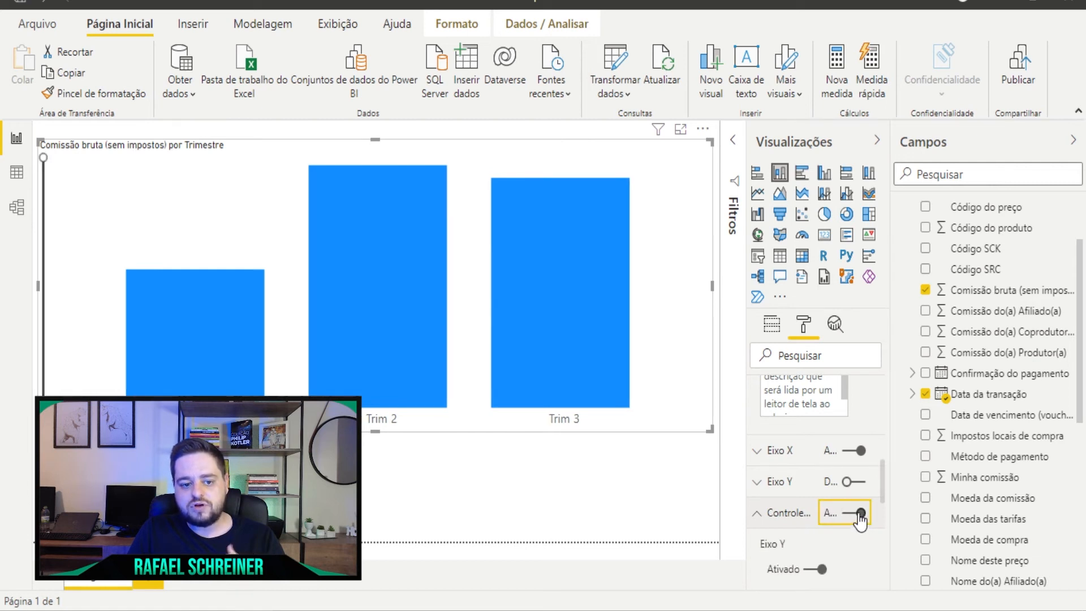
left_click_drag(43, 396, 68, 433)
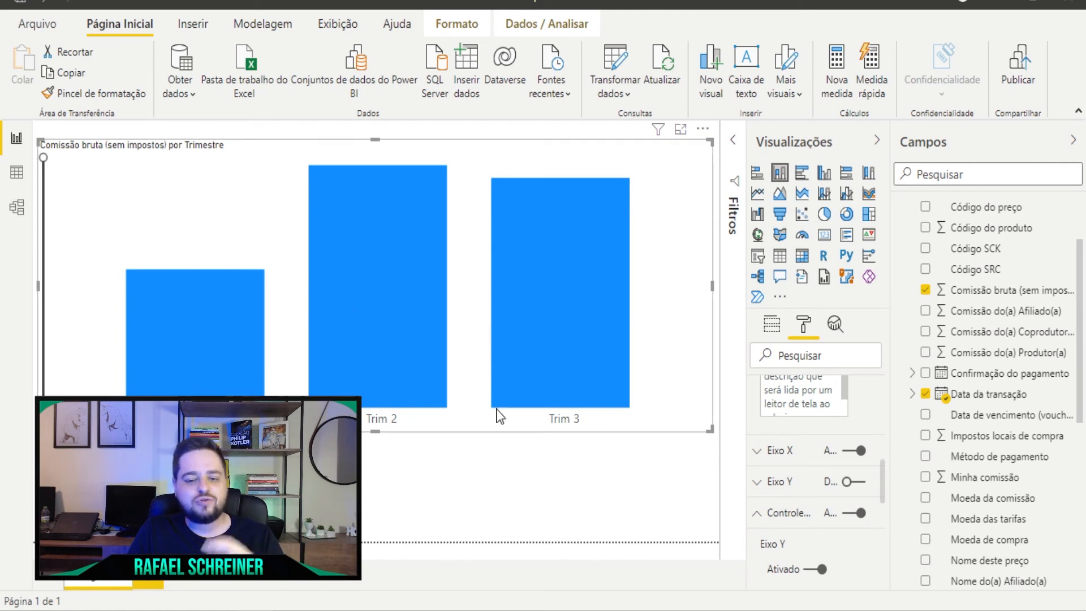
left_click(857, 513)
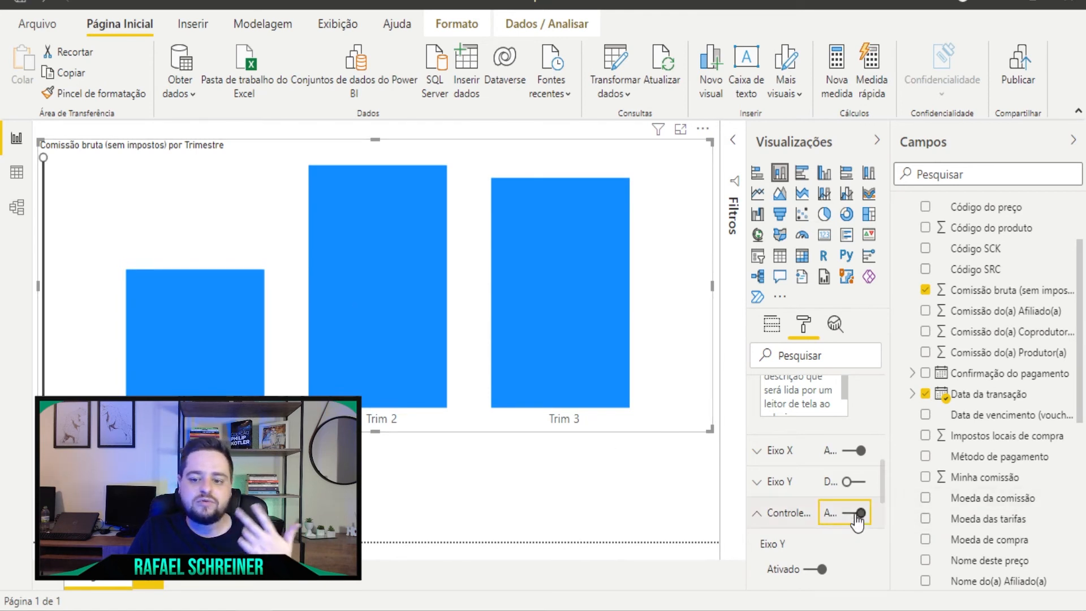
left_click(770, 517)
Change the default data color of the columns to dark blue and collapse the data color options
left_click(794, 544)
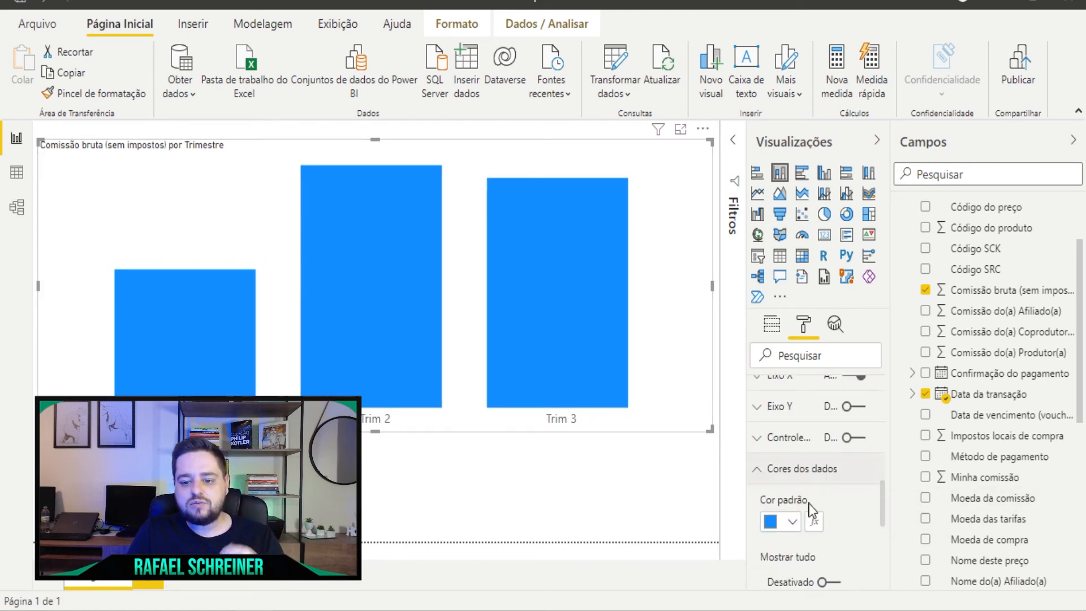
left_click(791, 522)
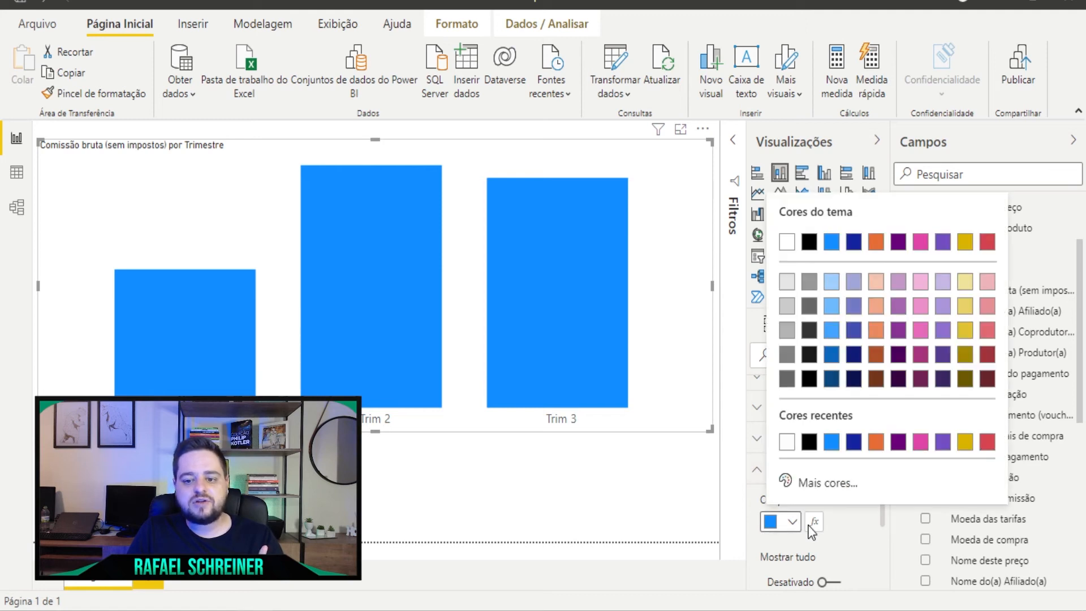
left_click(852, 442)
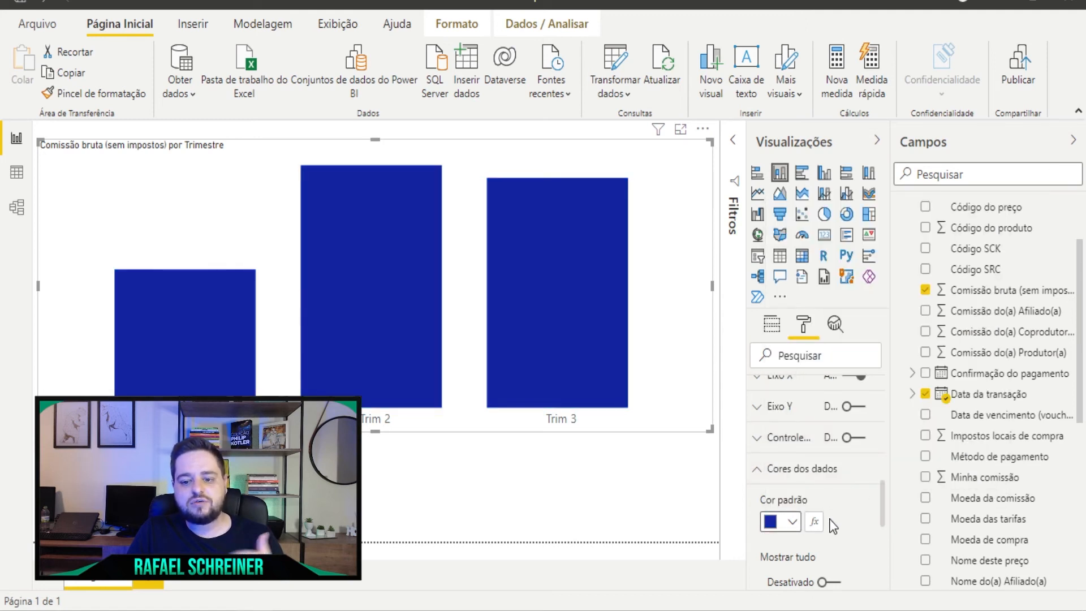
scroll(823, 537, "down", 2)
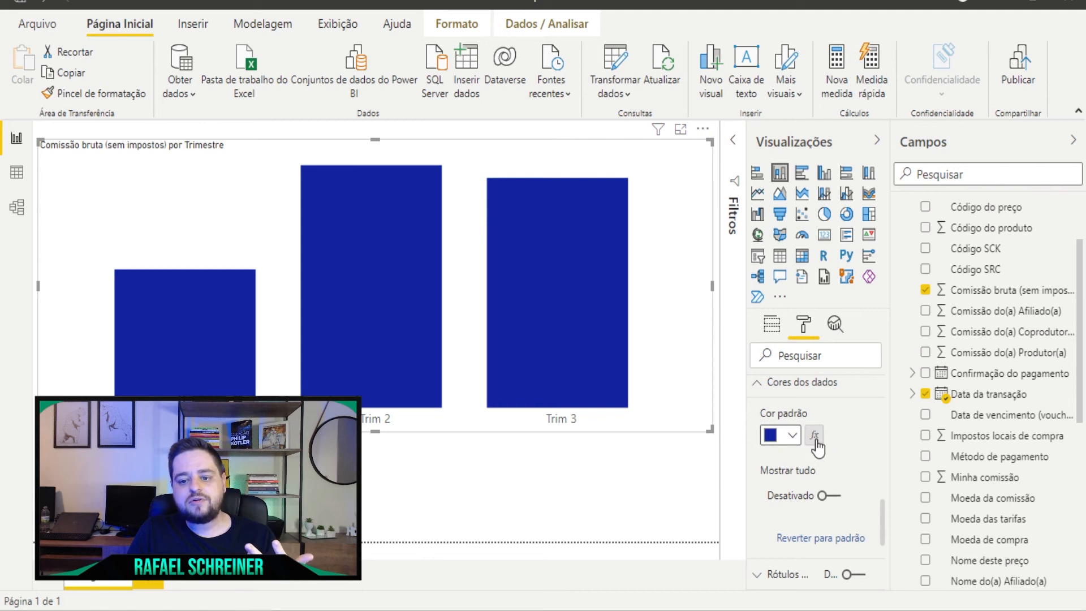
left_click(758, 385)
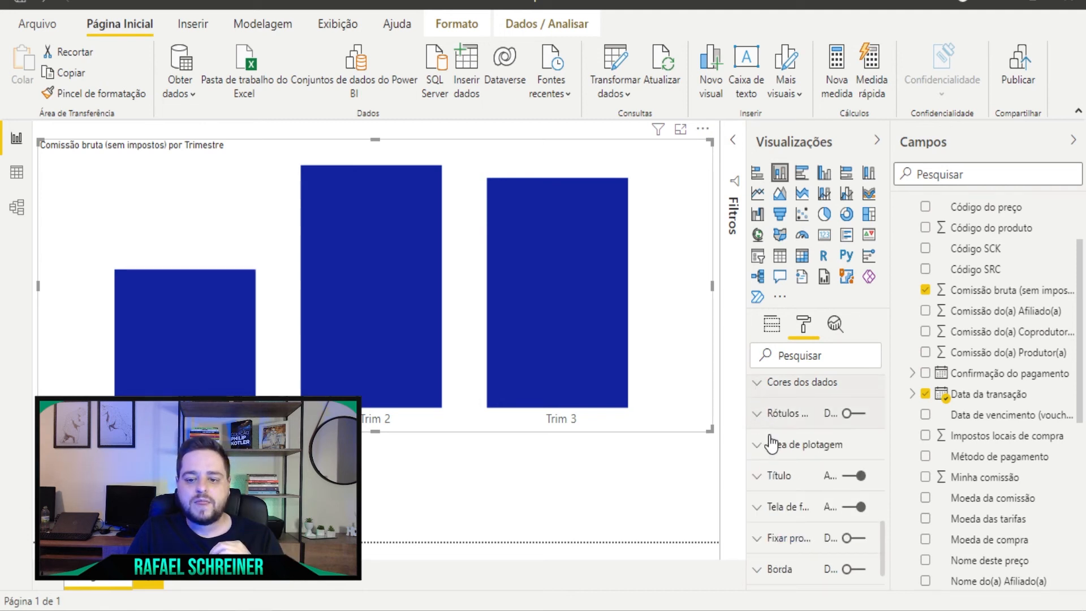
Turn on the data labels for the columns and show their formatting options
left_click(854, 413)
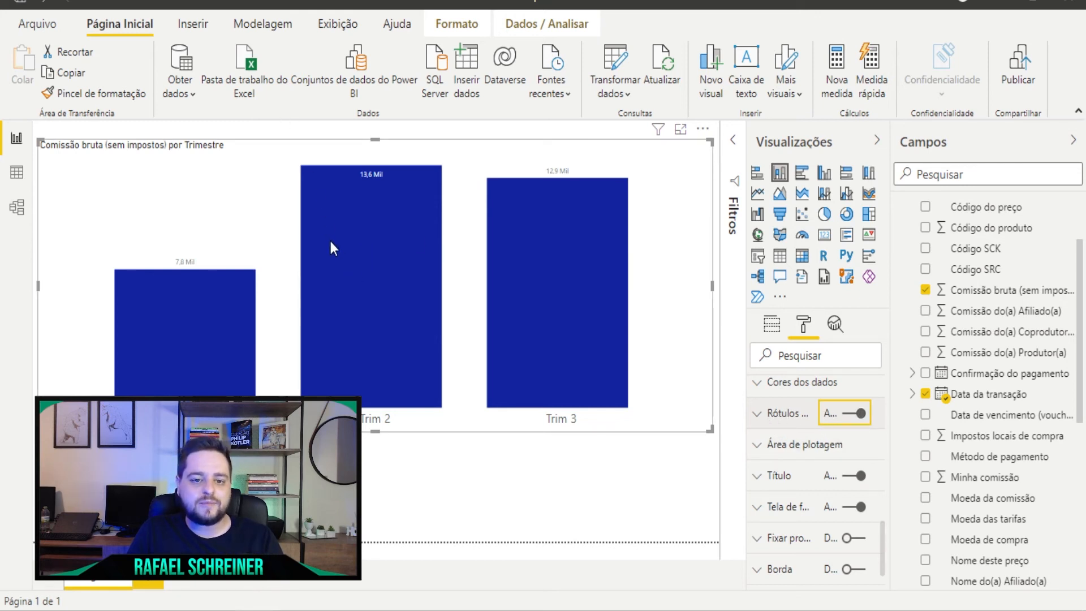
left_click(757, 414)
scroll(799, 494, "down", 2)
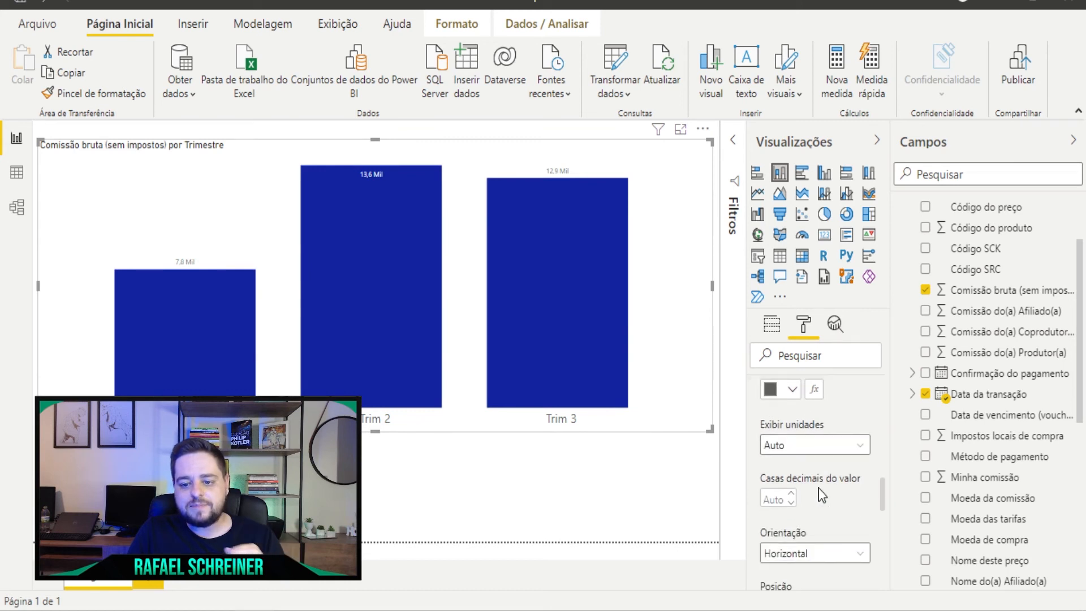
Set the data labels' display units to Milhares and their text size to 16 pt
left_click(811, 438)
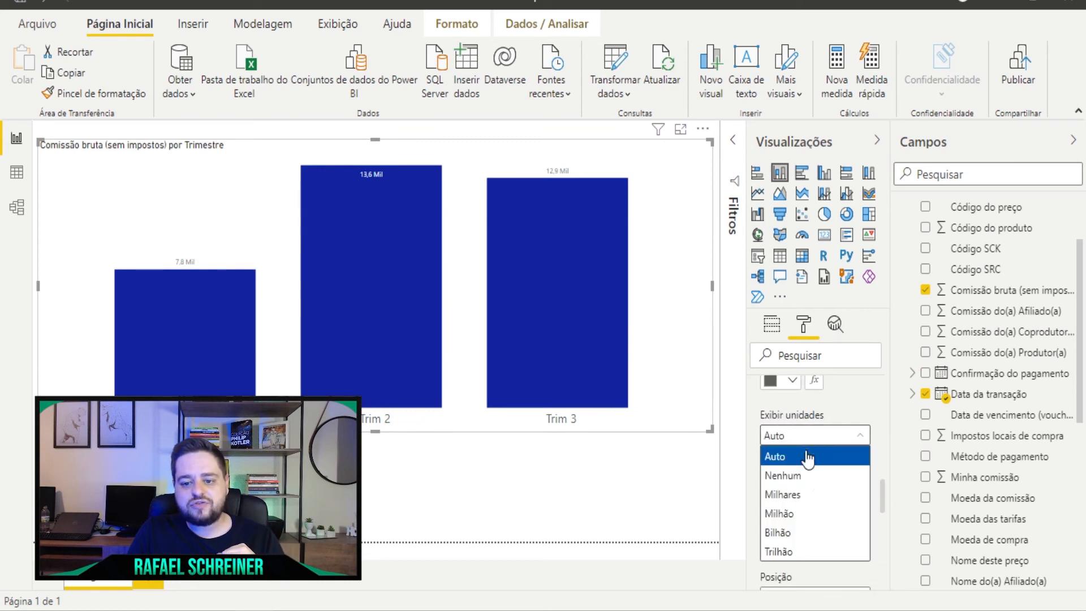
left_click(806, 494)
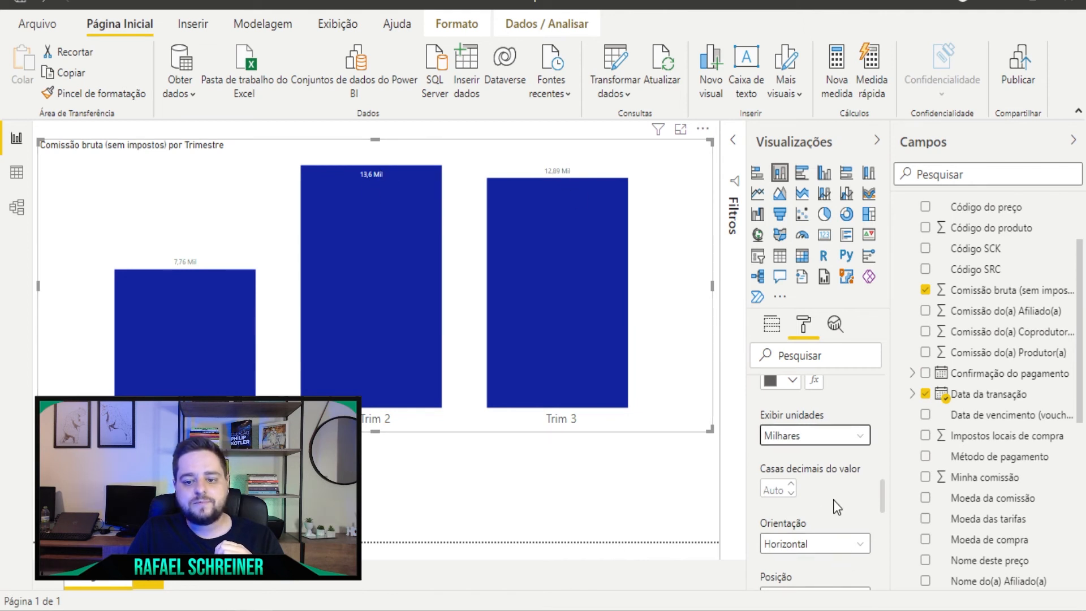
scroll(841, 526, "down", 2)
scroll(771, 508, "up", 3)
scroll(819, 509, "down", 6)
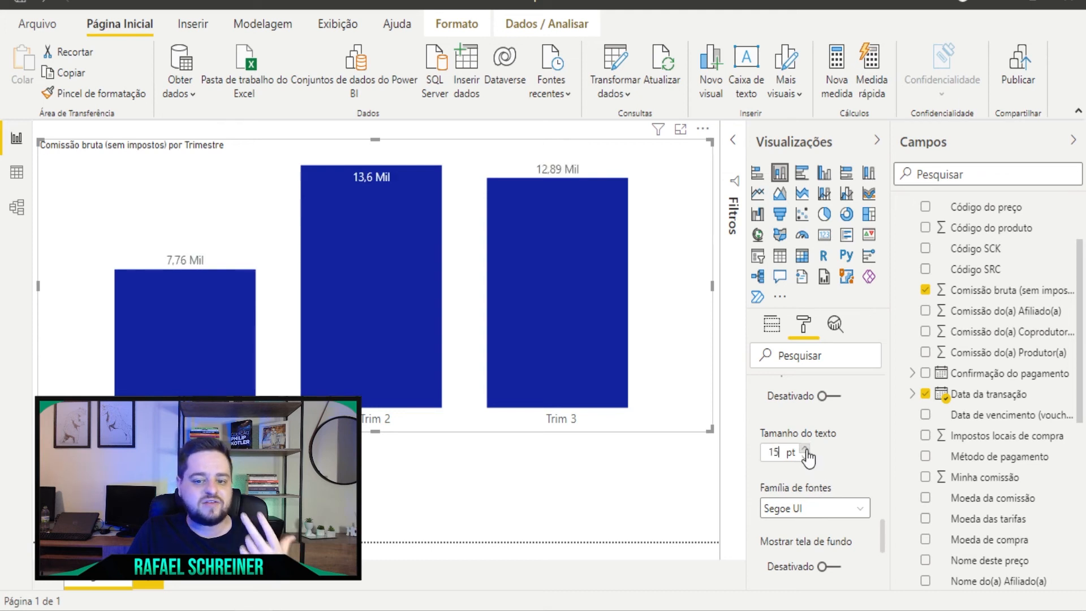
scroll(778, 500, "down", 3)
scroll(829, 481, "up", 2)
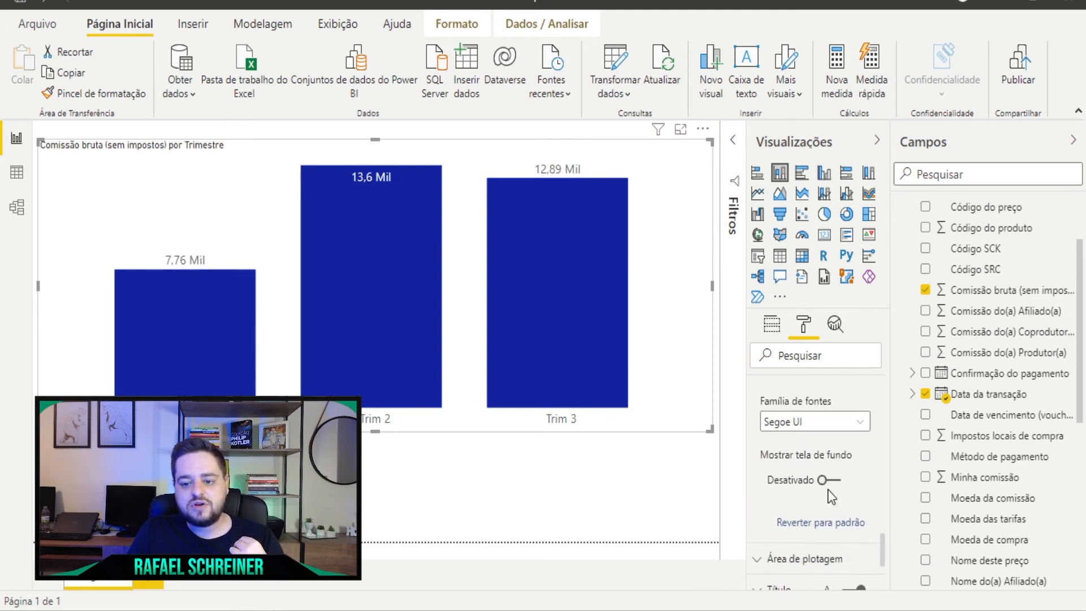
Try the overflow text option and the Base interna position for the data labels, and settle on Extremidade interna
scroll(832, 485, "up", 3)
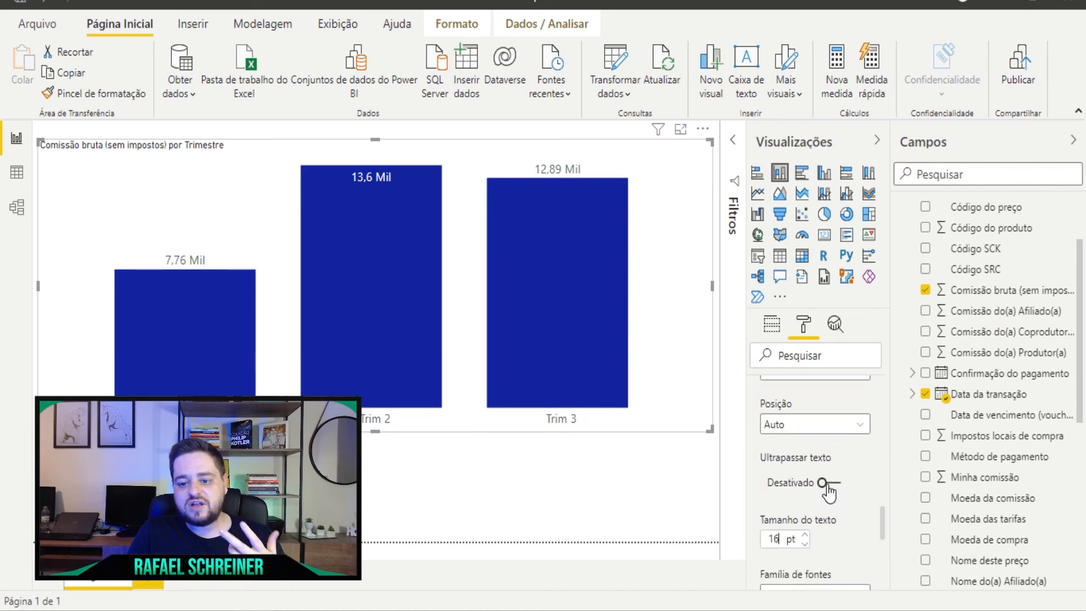
left_click(824, 484)
left_click(820, 483)
left_click(832, 424)
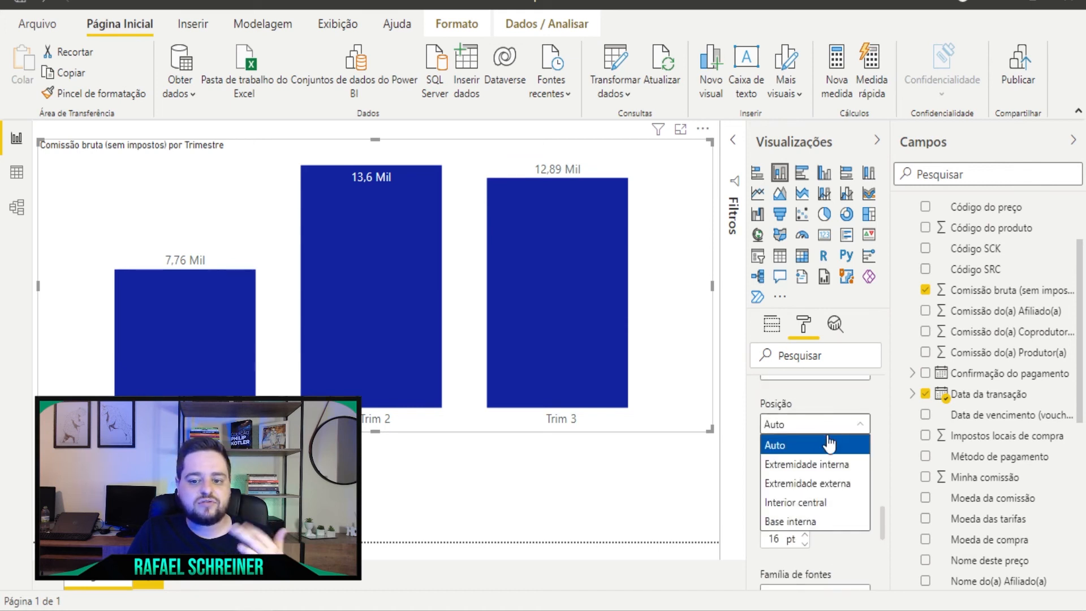
left_click(836, 466)
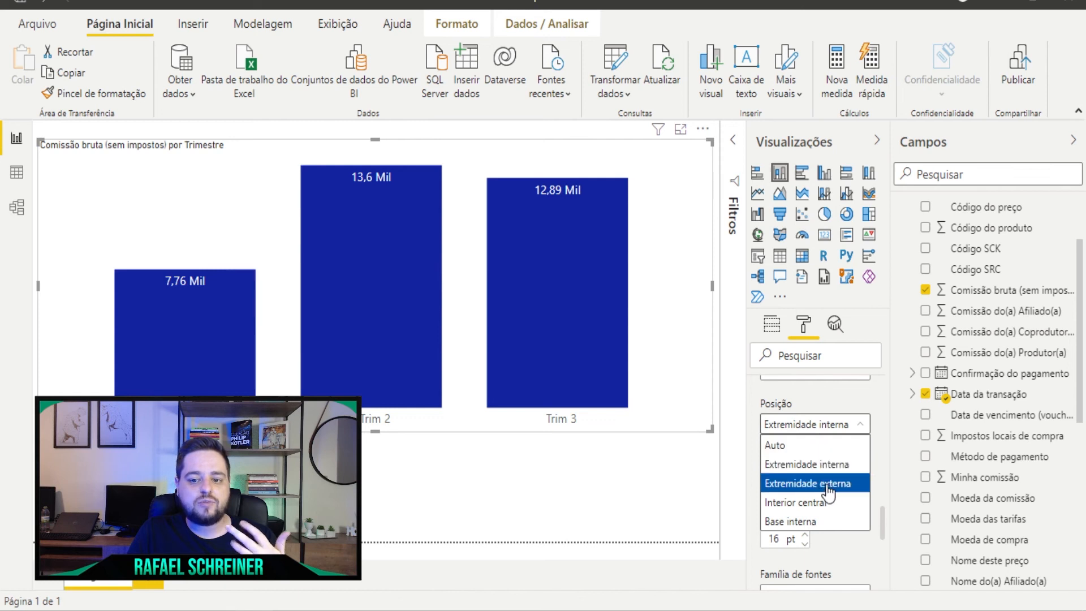
left_click(820, 519)
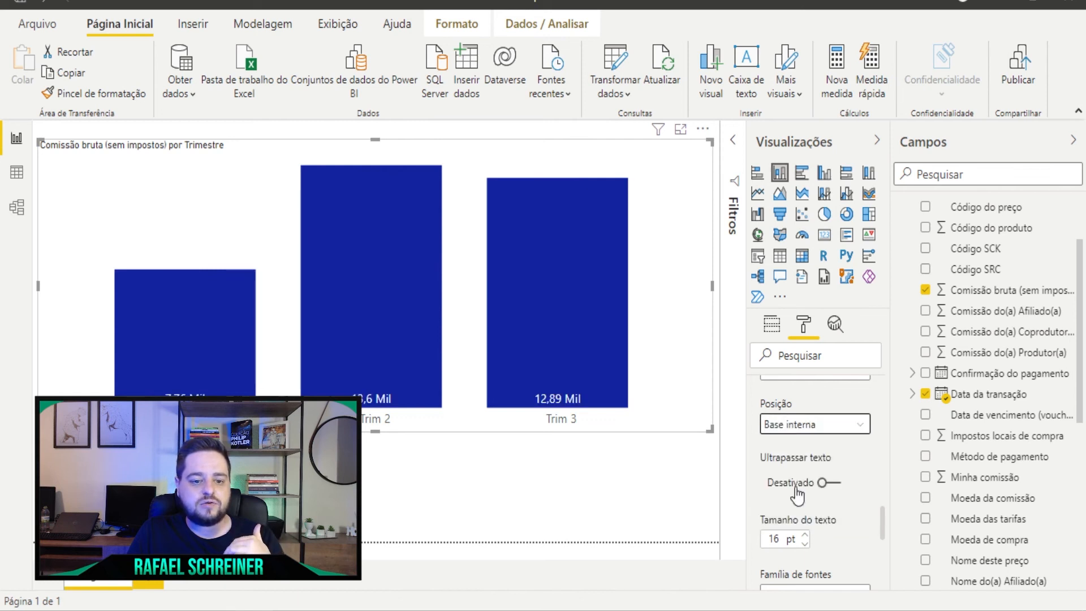
left_click(826, 434)
left_click(814, 461)
Set the plot area's transparency to 53% and collapse its formatting options
scroll(837, 475, "down", 2)
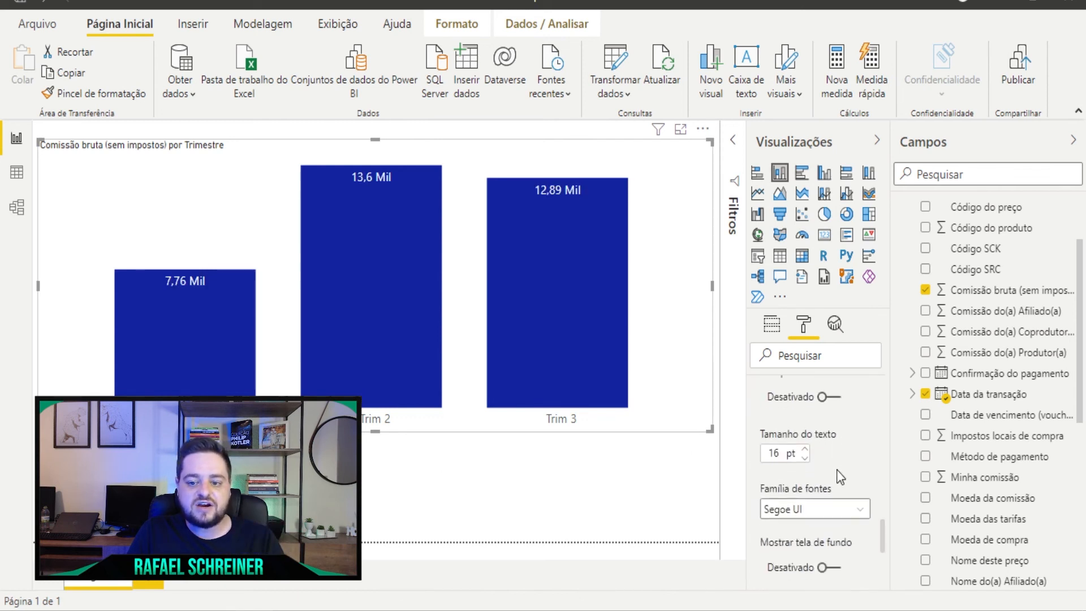
scroll(836, 470, "down", 2)
left_click(803, 470)
scroll(811, 480, "down", 1)
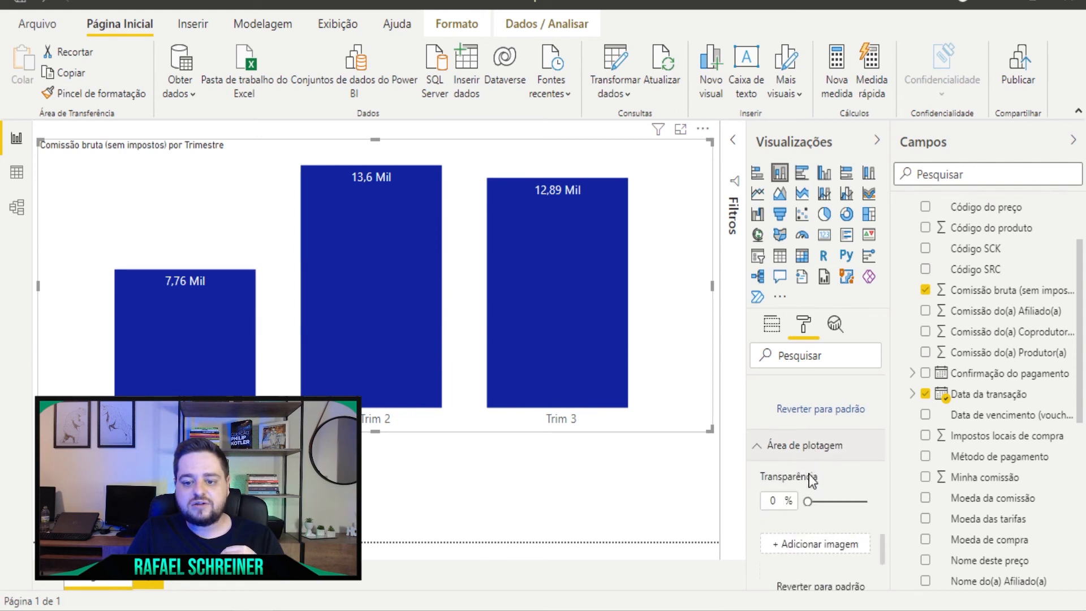
scroll(813, 480, "down", 1)
left_click_drag(865, 442, 850, 443)
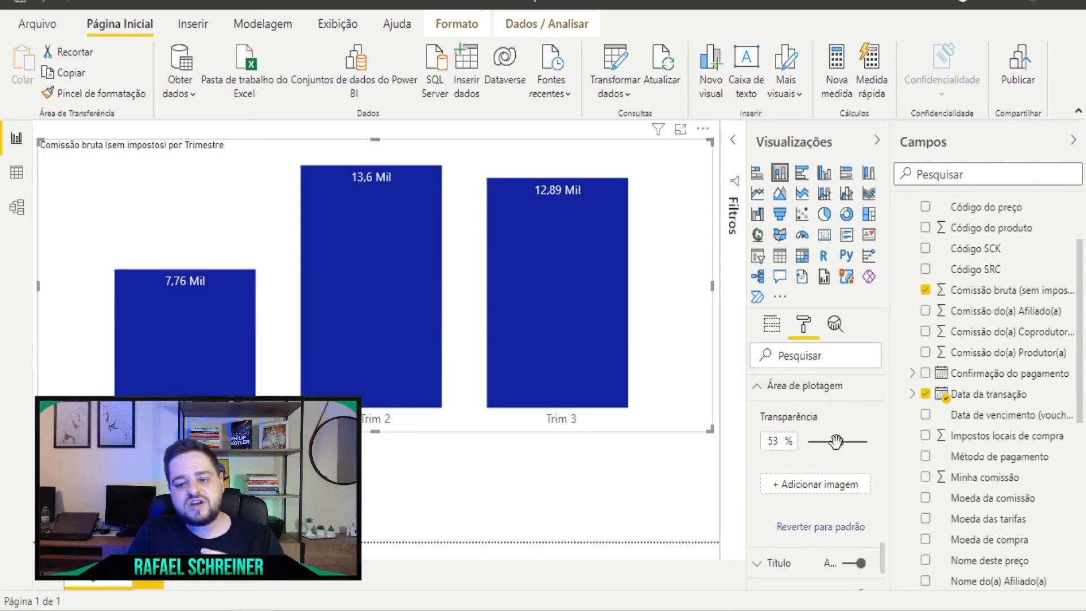
left_click(757, 387)
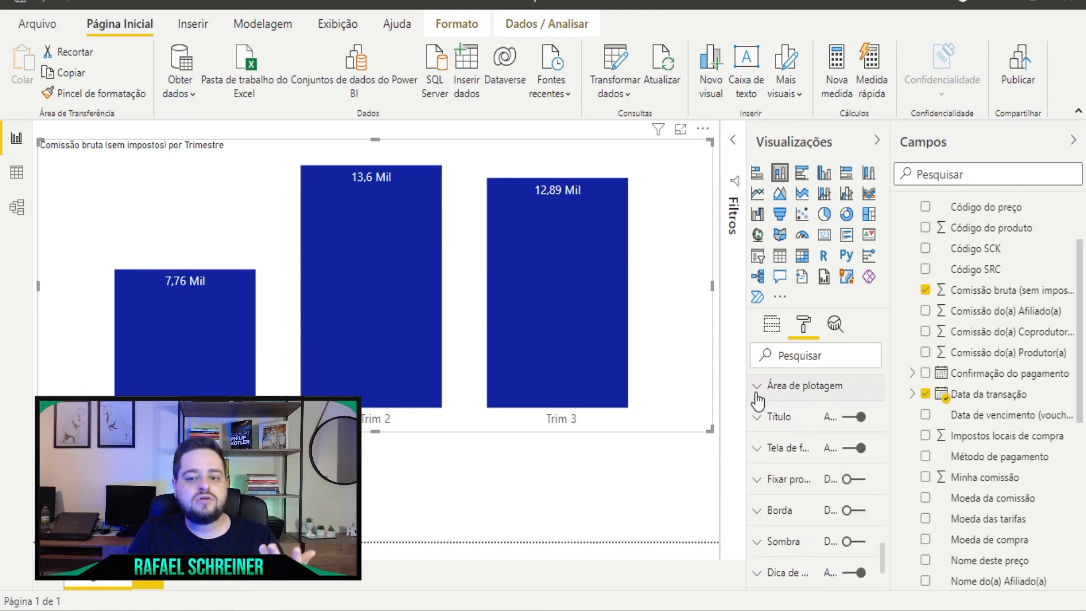
Toggle the chart title off and back on, and change its text to "Comissão Trimestral"
left_click(860, 417)
left_click(859, 418)
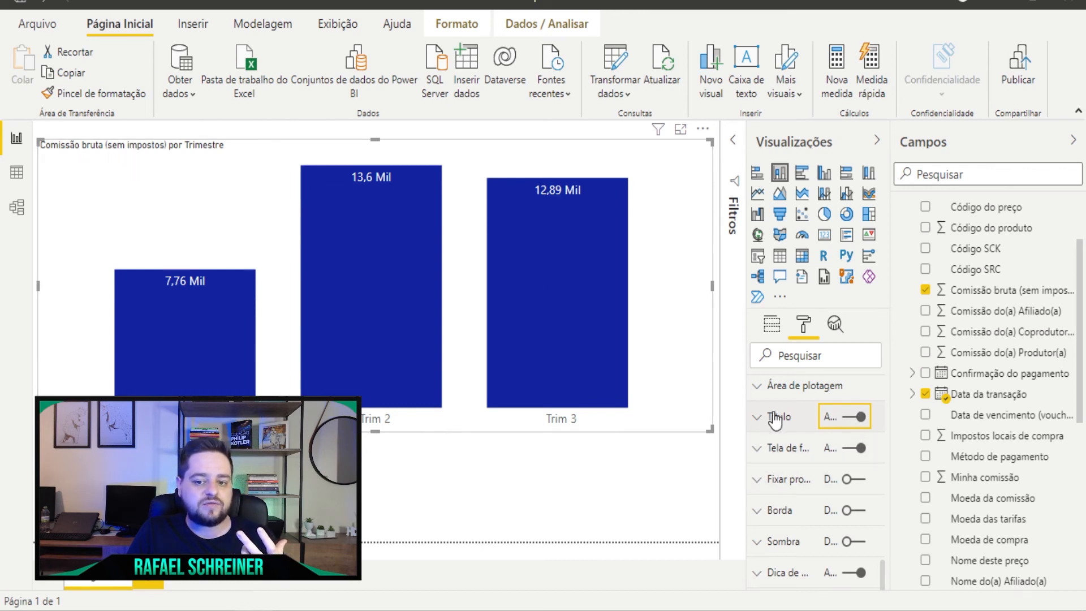
left_click(756, 419)
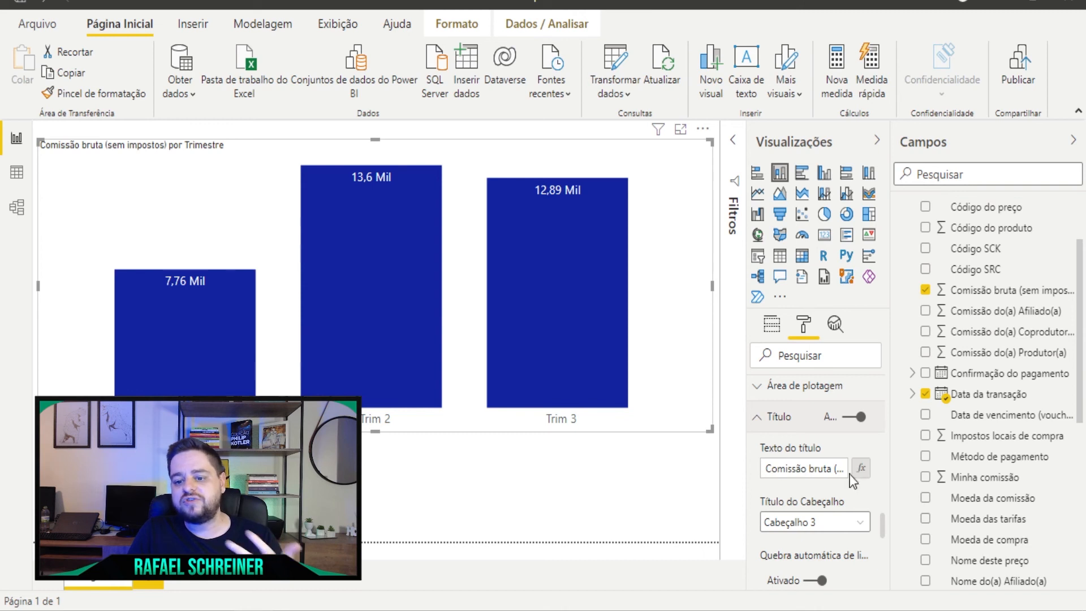
left_click(820, 526)
left_click(828, 526)
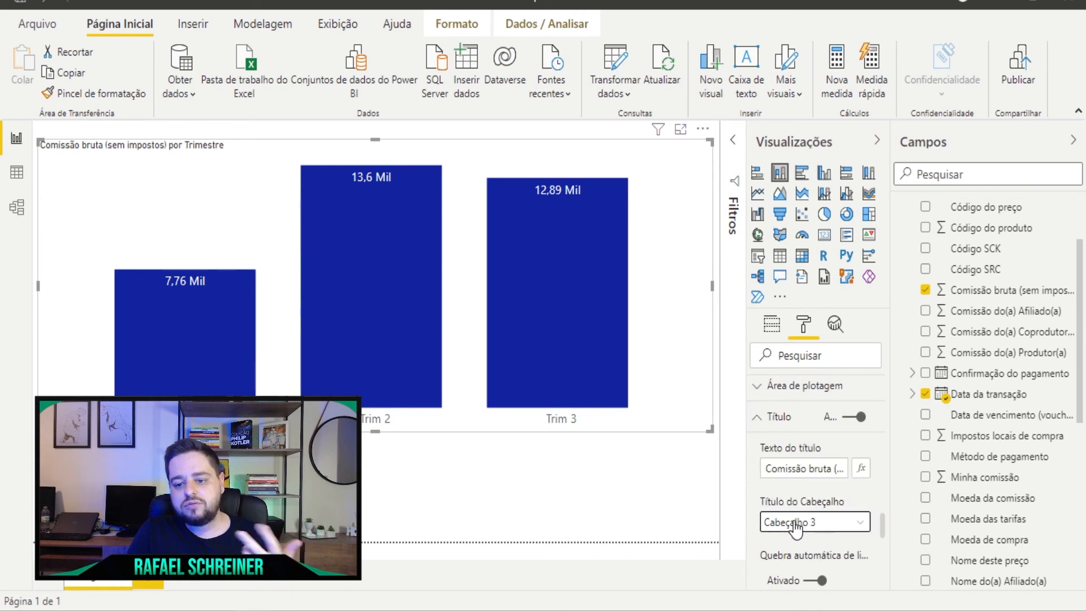
triple_click(765, 467)
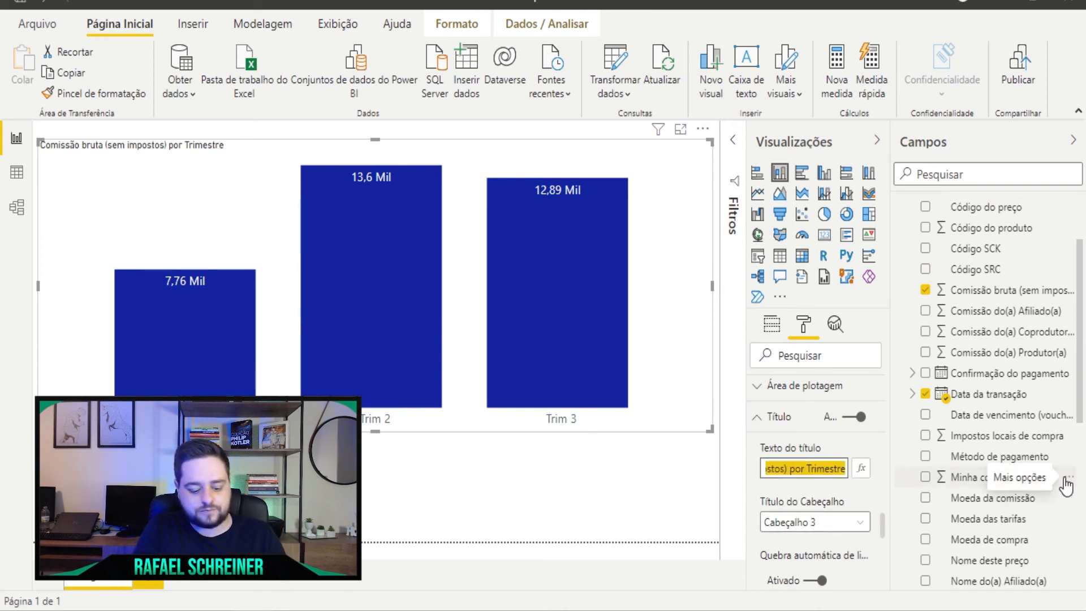
type("Comissão Trim")
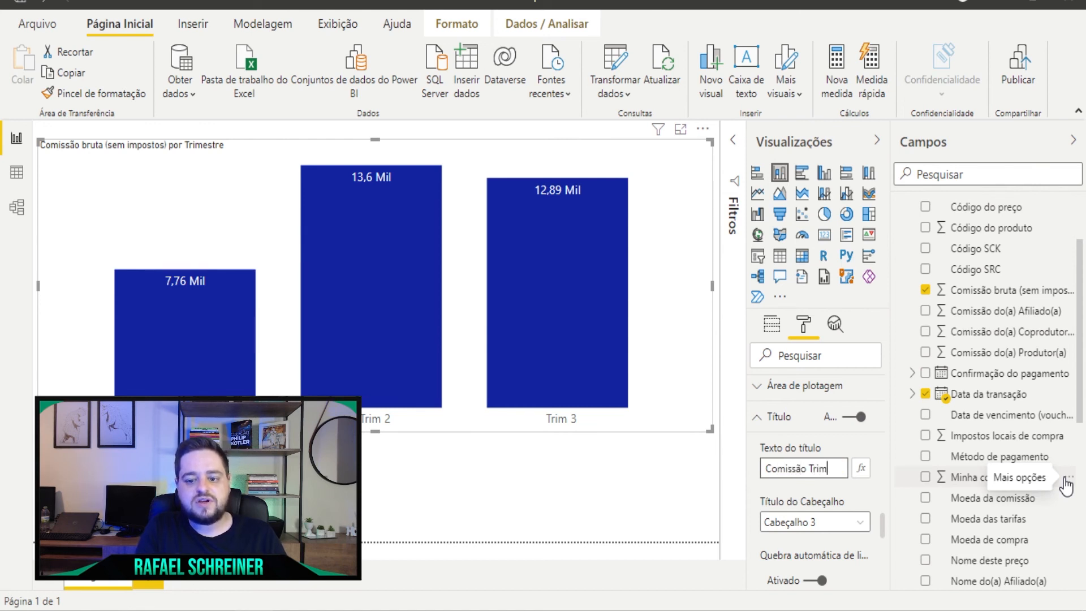
type("estral")
key("Return")
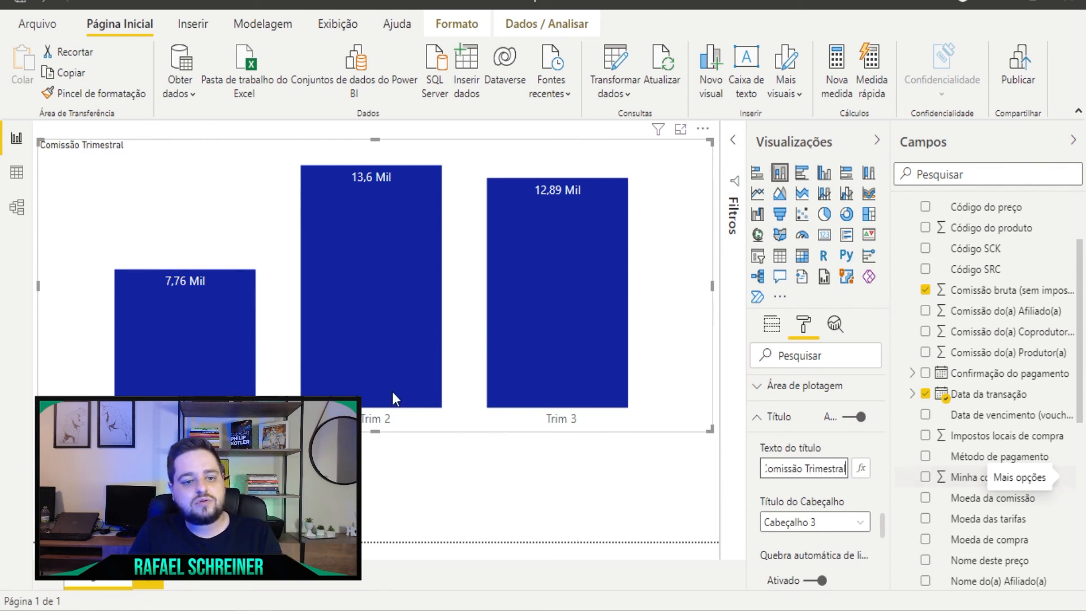
Try centering the chart title and return it to left alignment
scroll(831, 509, "down", 5)
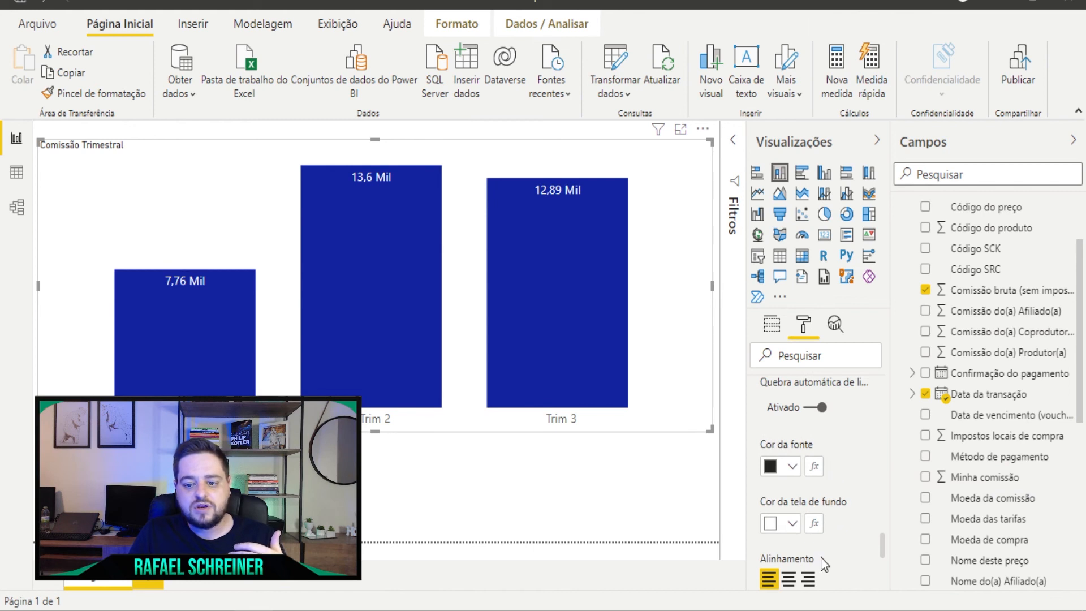
left_click(787, 579)
left_click(766, 582)
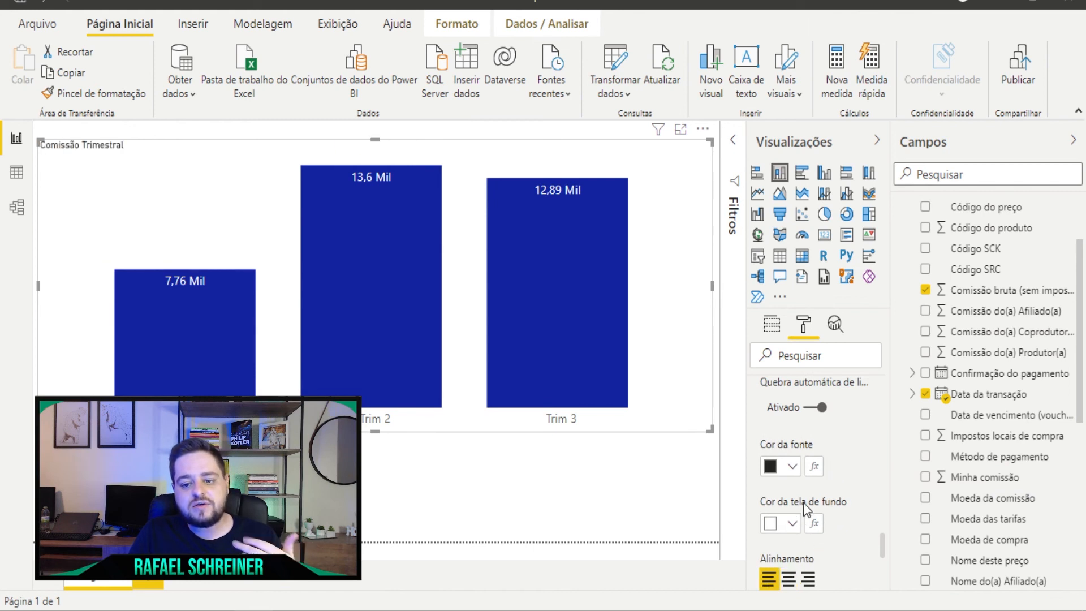
Set the chart title's text size to 18 pt and its font color to dark gray
scroll(806, 506, "down", 2)
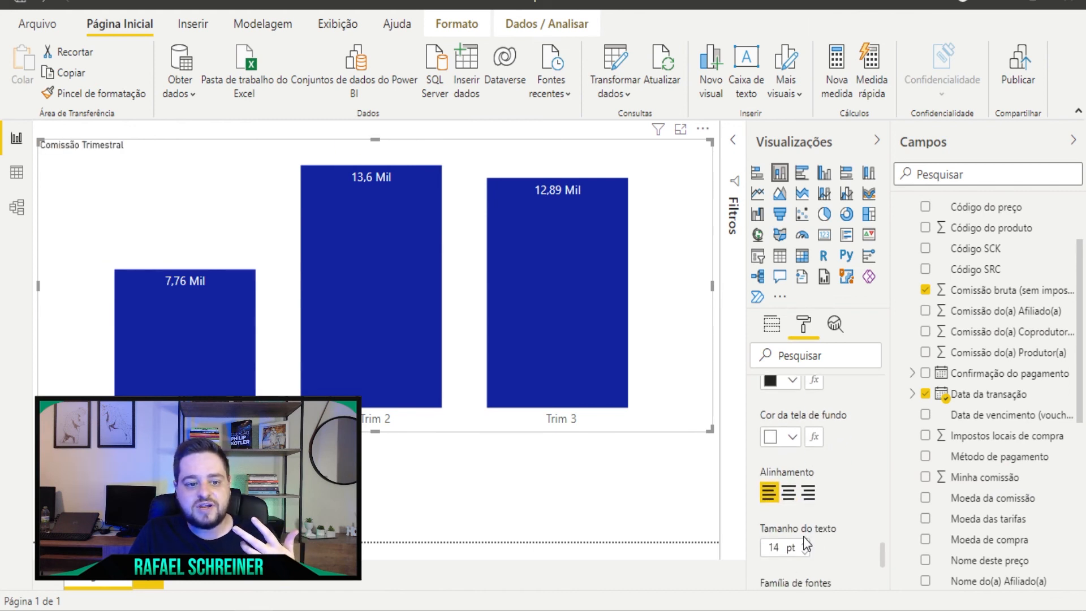
left_click(805, 544)
left_click(804, 543)
left_click(804, 543)
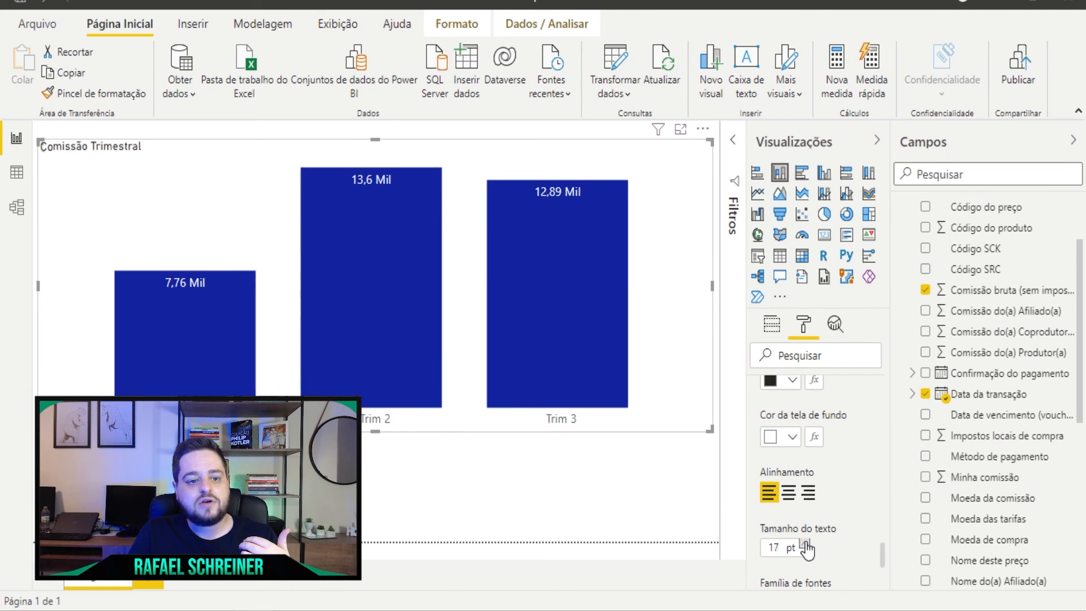
left_click(804, 543)
left_click(790, 385)
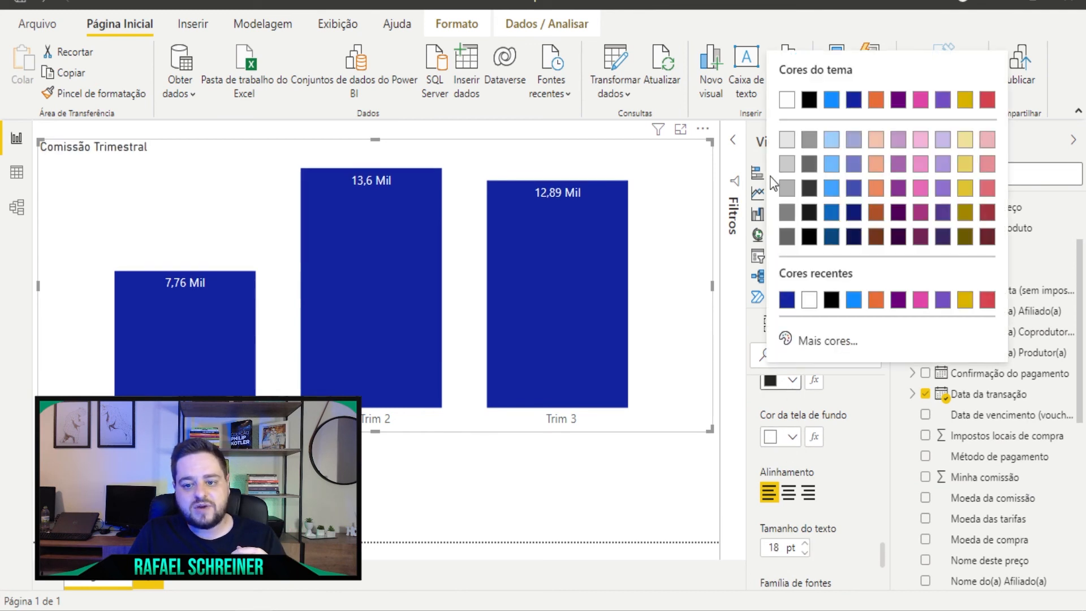
left_click(787, 236)
Give the chart's background a light gray color with 48% transparency
scroll(837, 509, "down", 3)
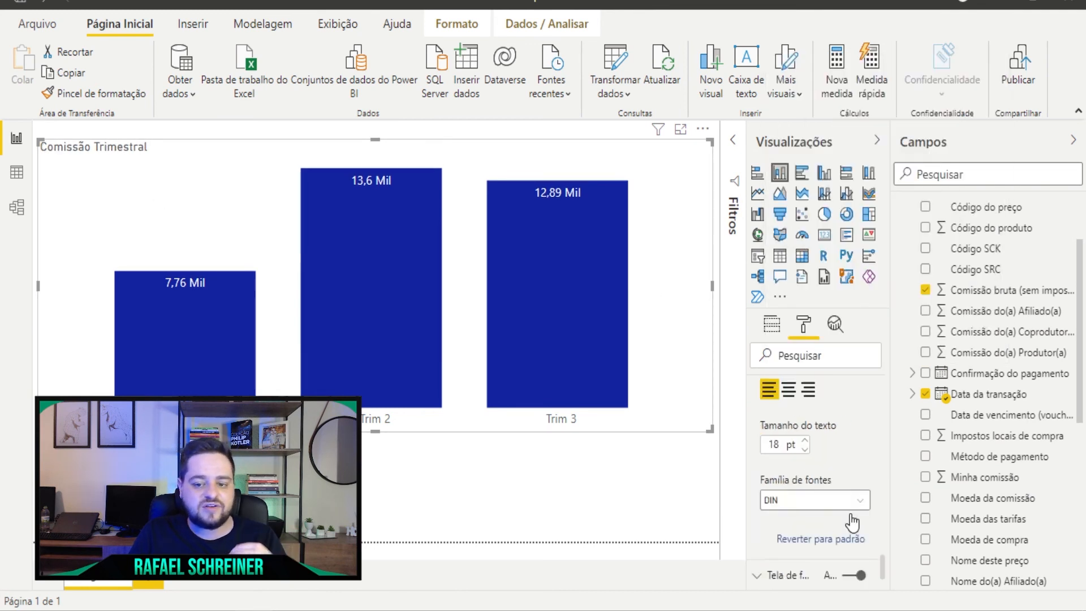
left_click(790, 514)
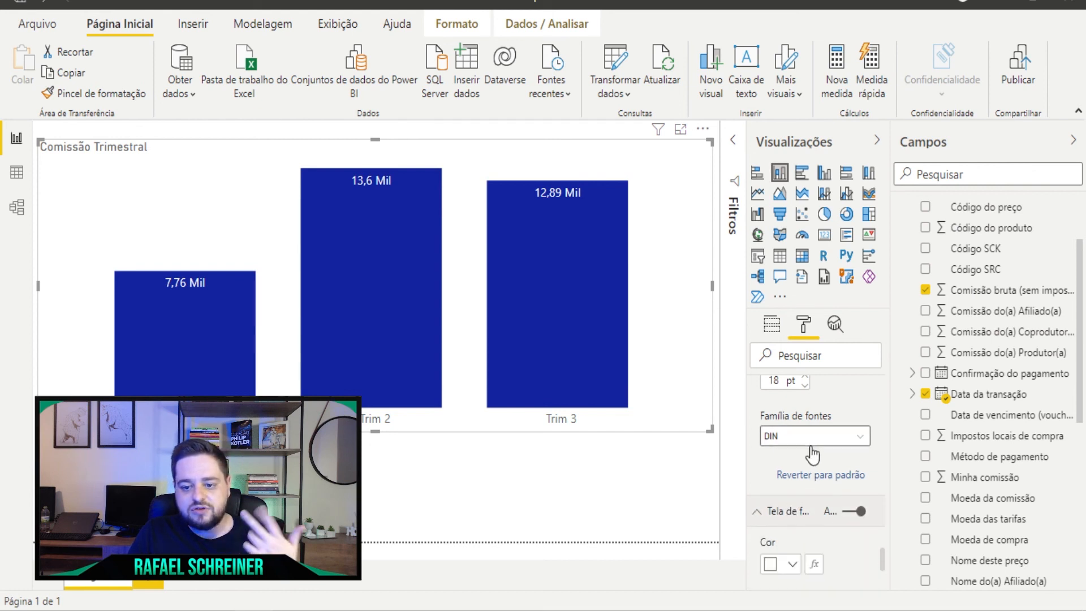
scroll(790, 509, "down", 2)
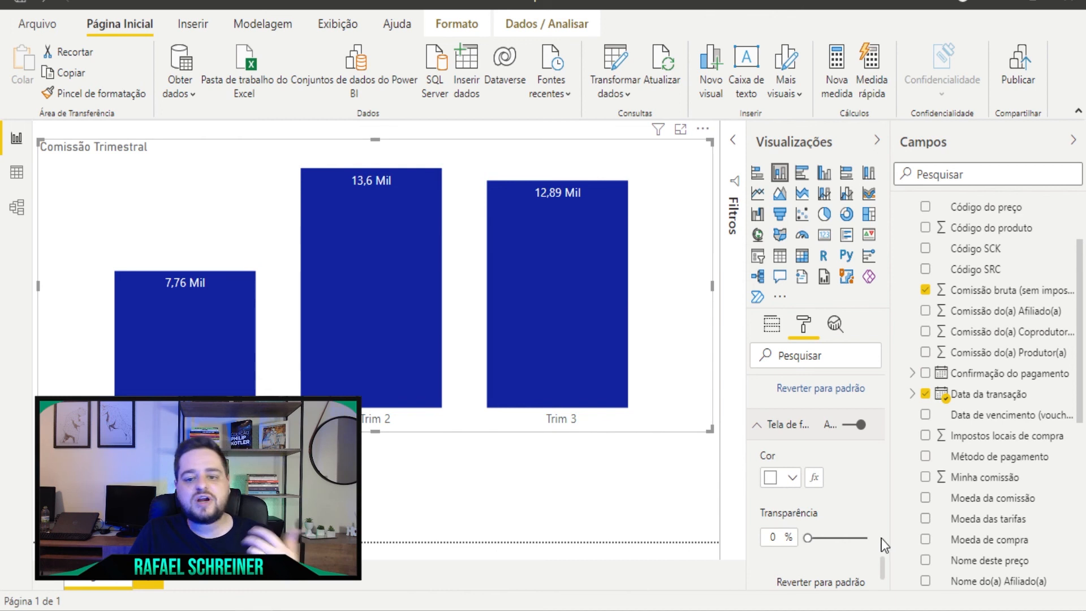
left_click(792, 478)
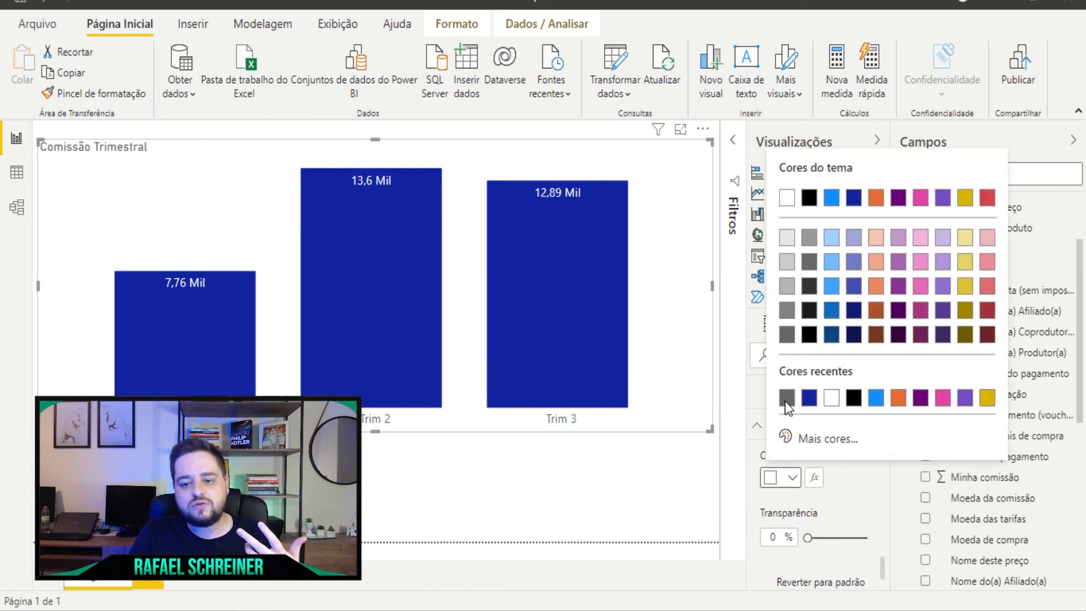
left_click(787, 238)
left_click_drag(808, 537, 831, 538)
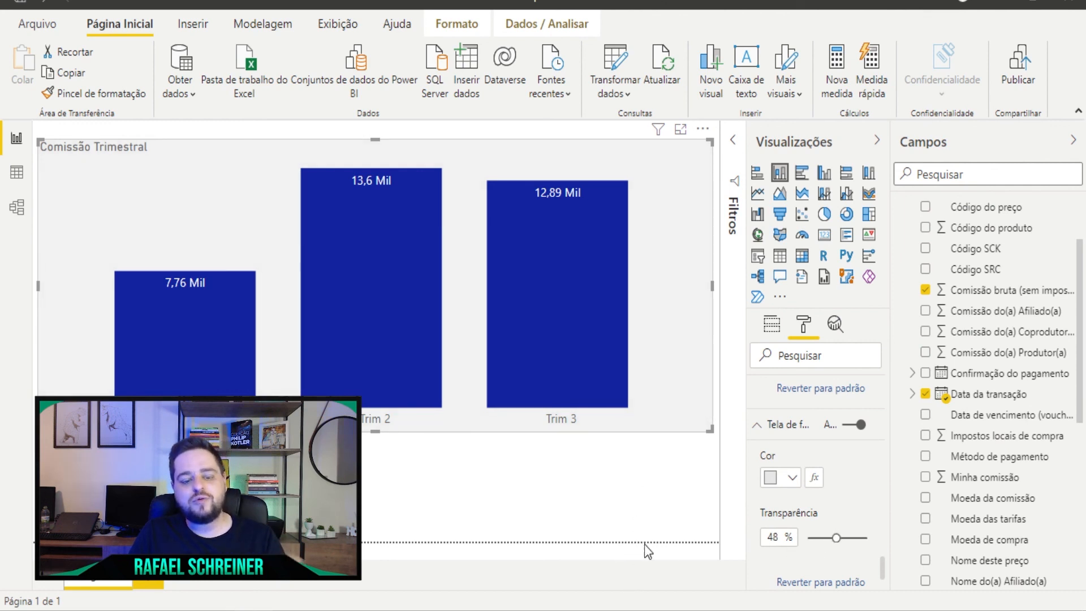
scroll(857, 515, "down", 3)
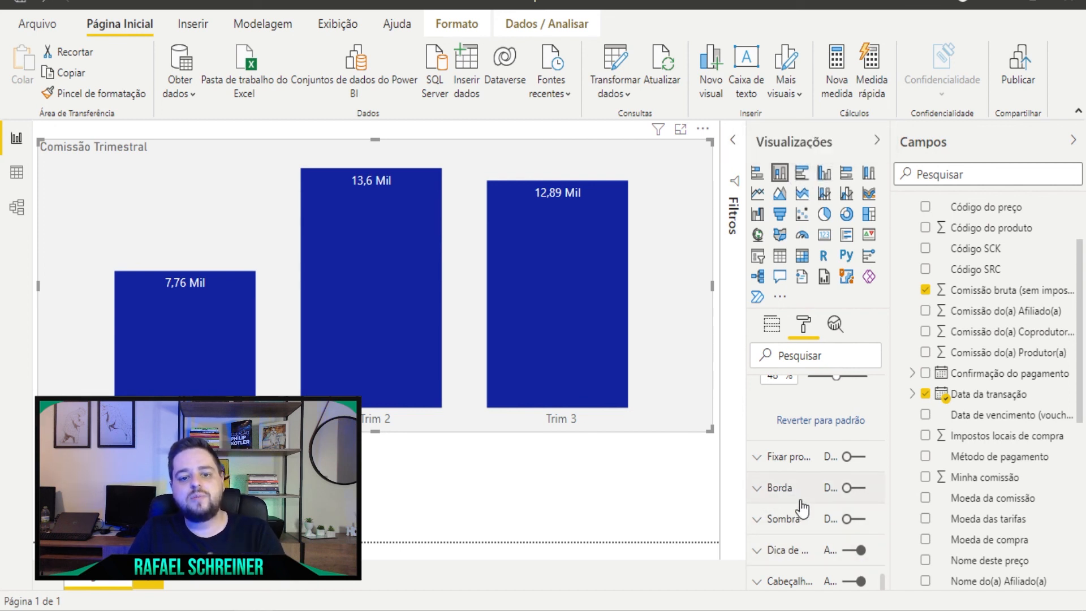
Try the stacked bar, area, stacked area, clustered column and line chart types, and return to the stacked column chart
left_click(761, 174)
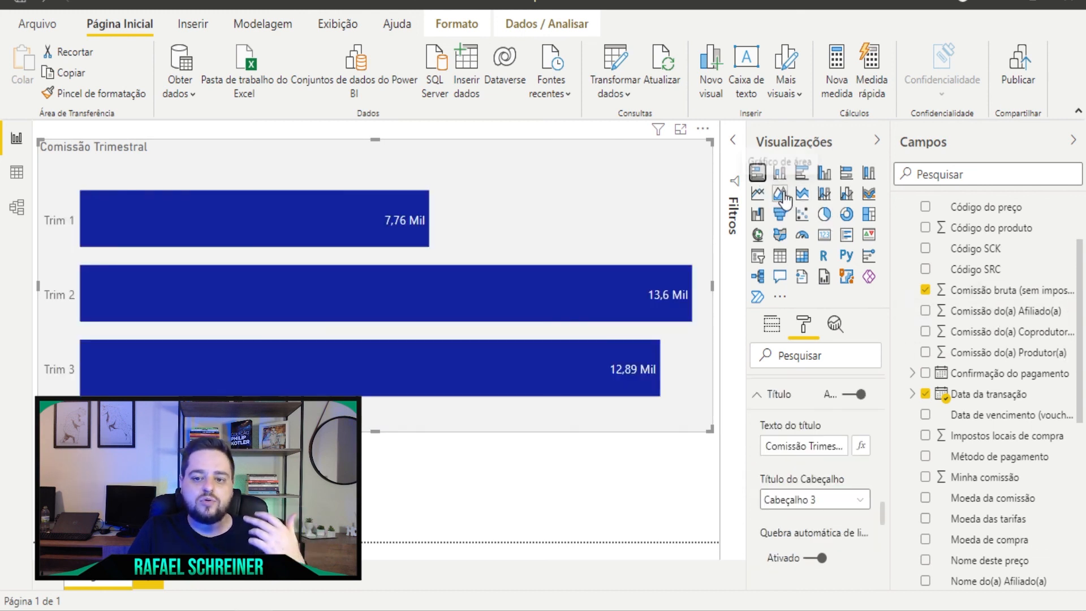
left_click(781, 195)
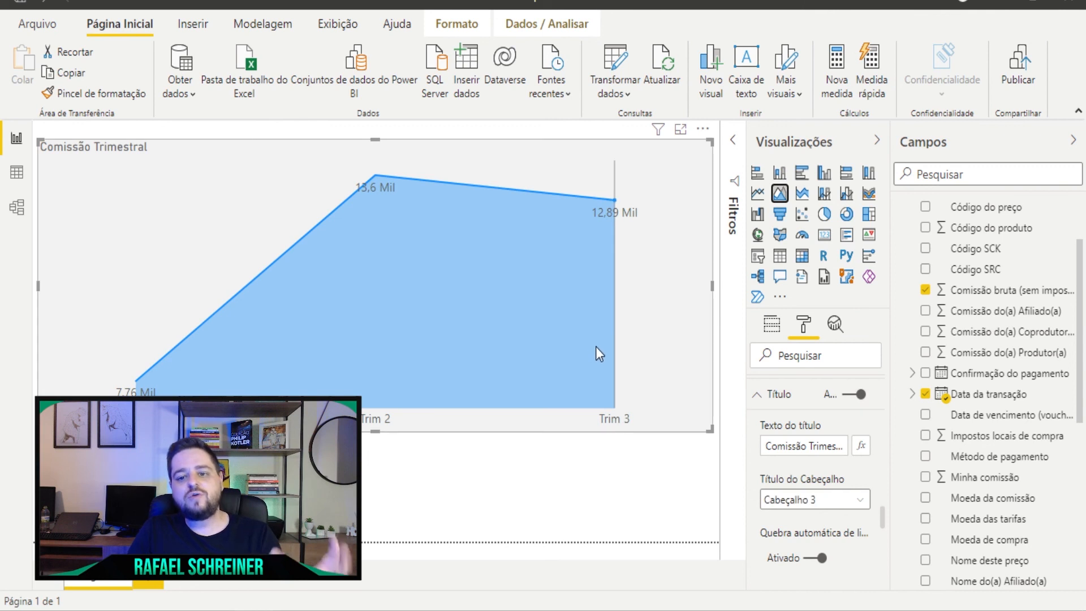
left_click(804, 194)
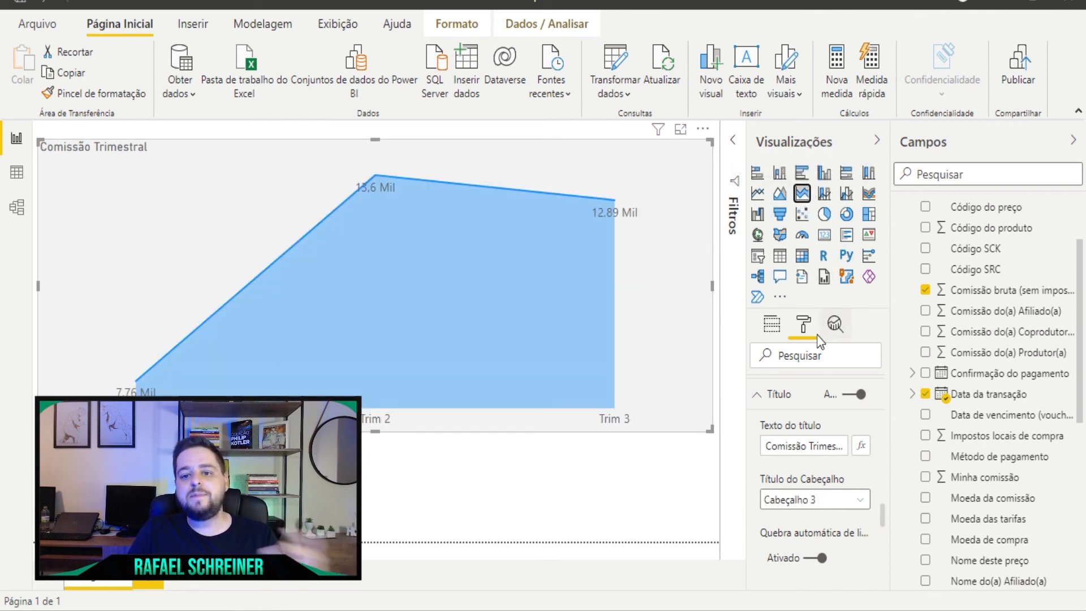
left_click(824, 172)
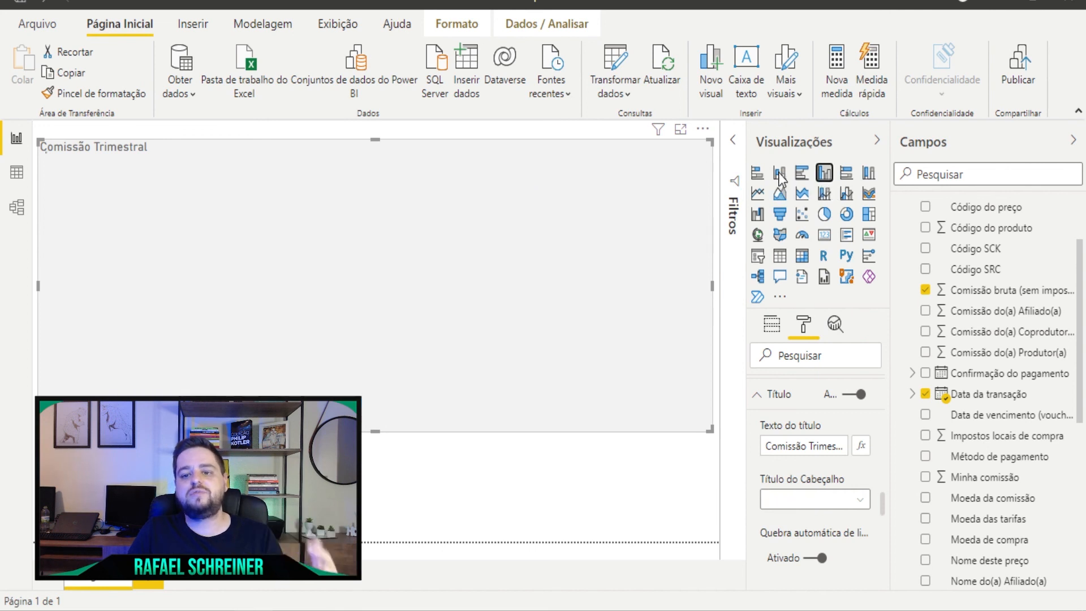
left_click(779, 173)
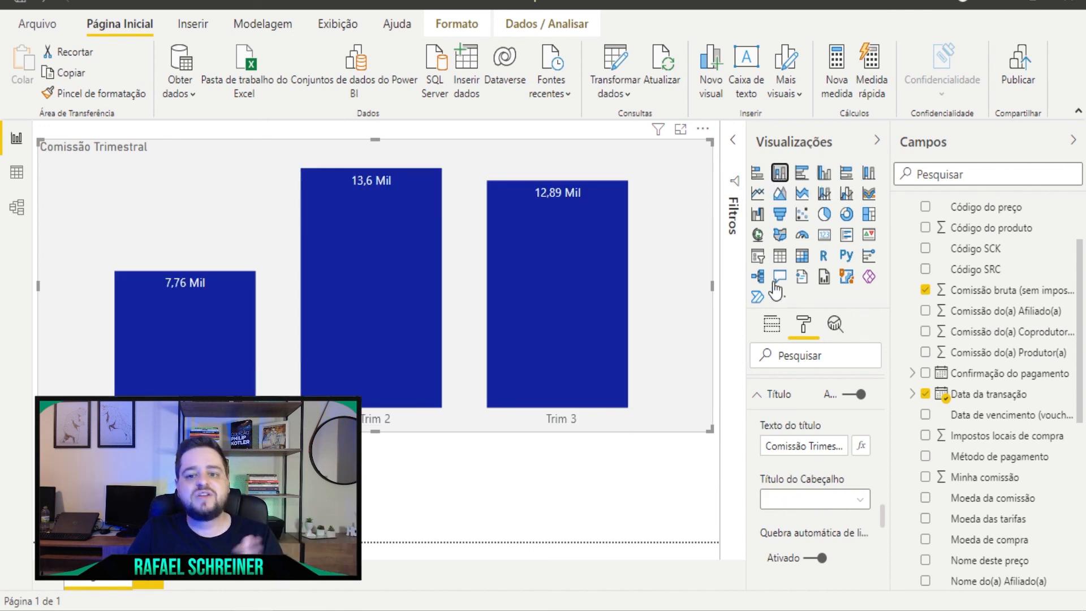
left_click(757, 193)
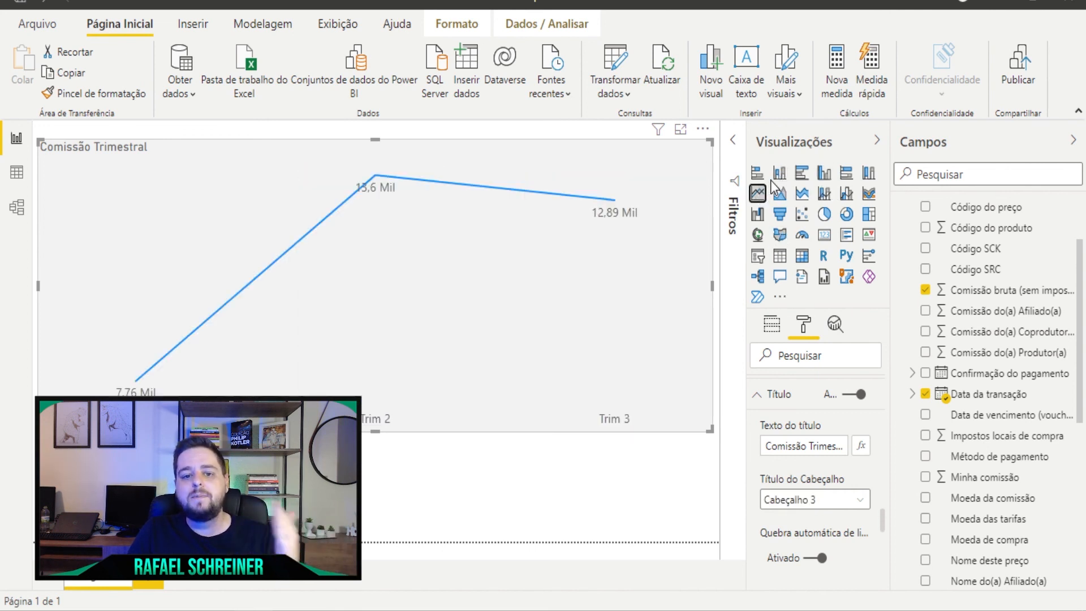
left_click(776, 178)
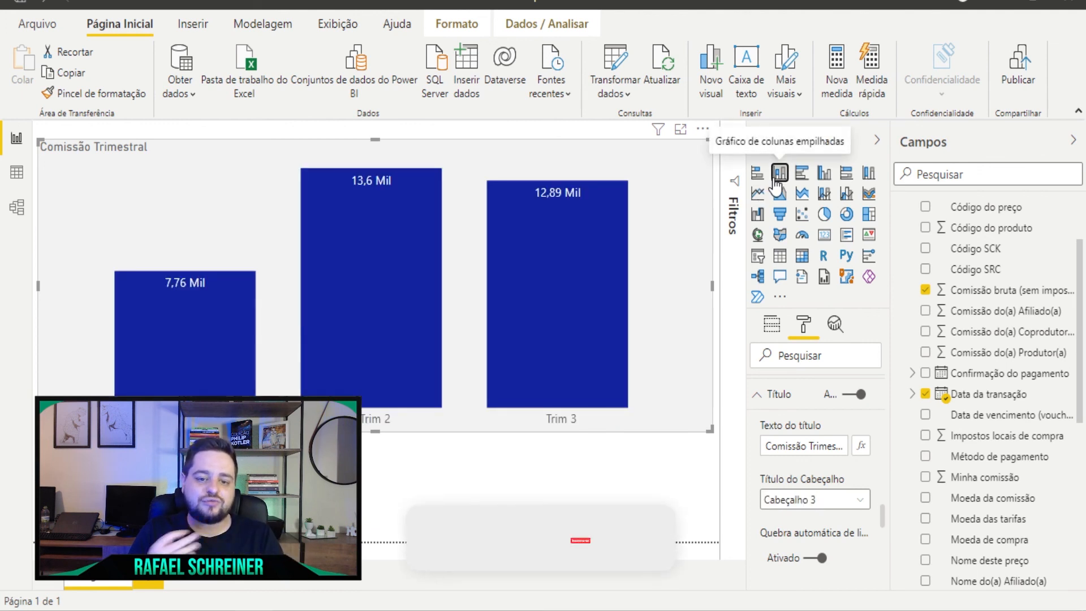